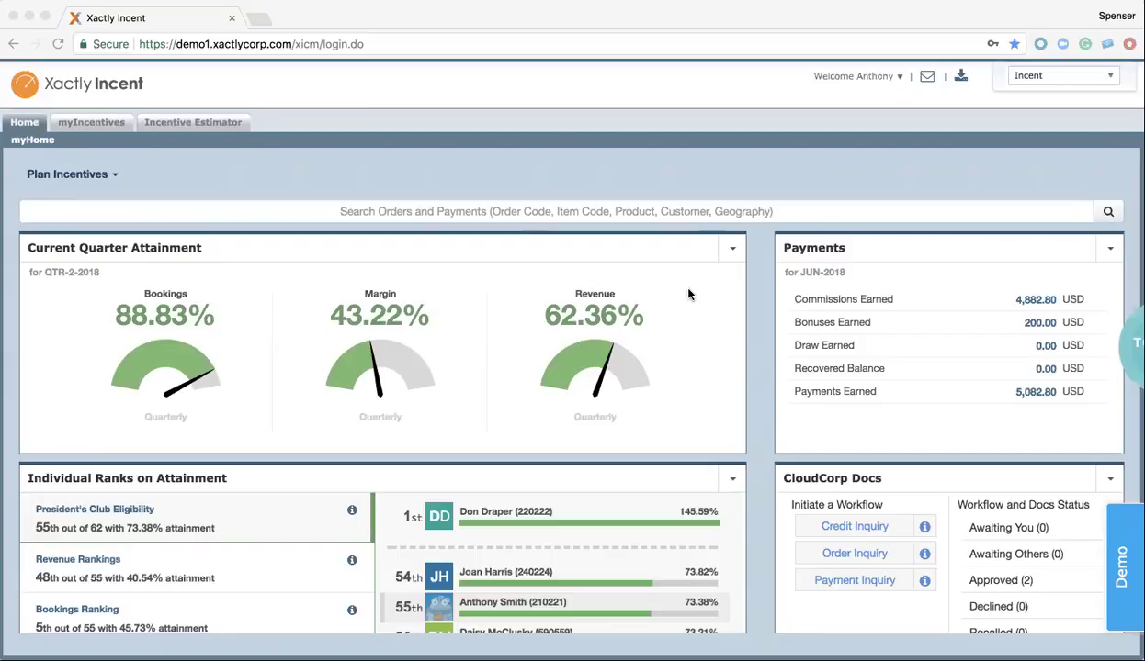
Check the attainment gauges' available periods without changing the selection
{"action": "scroll", "coordinate": [688, 294], "scroll_direction": "down", "scroll_amount": 1}
{"action": "scroll", "coordinate": [688, 293], "scroll_direction": "up", "scroll_amount": 1}
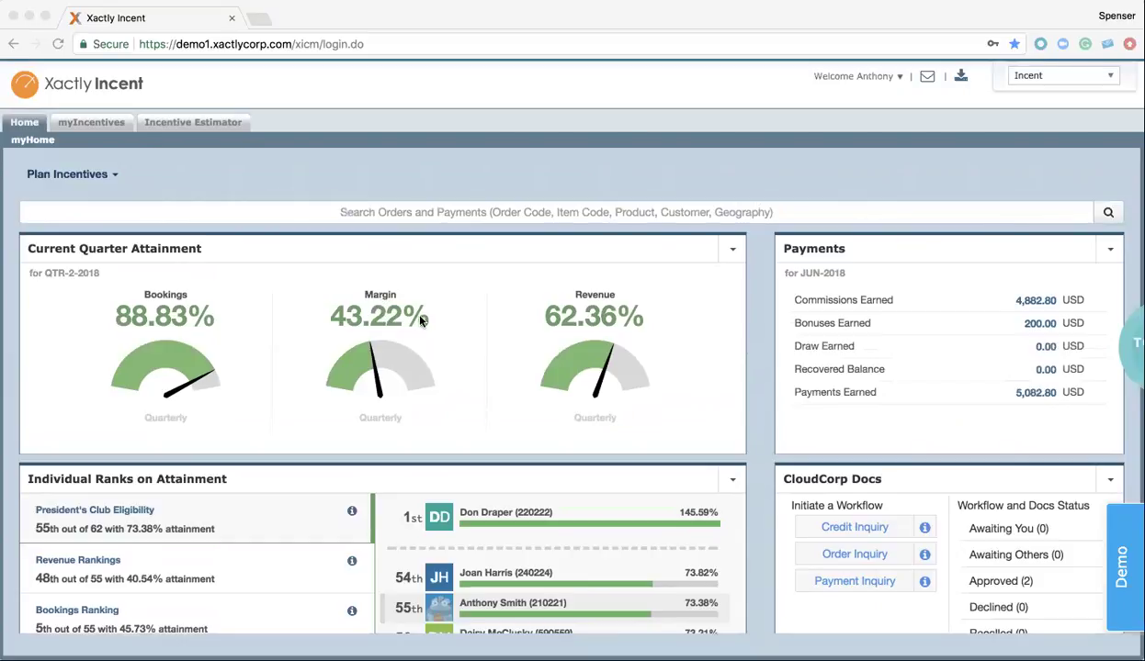
{"action": "left_click", "coordinate": [732, 249]}
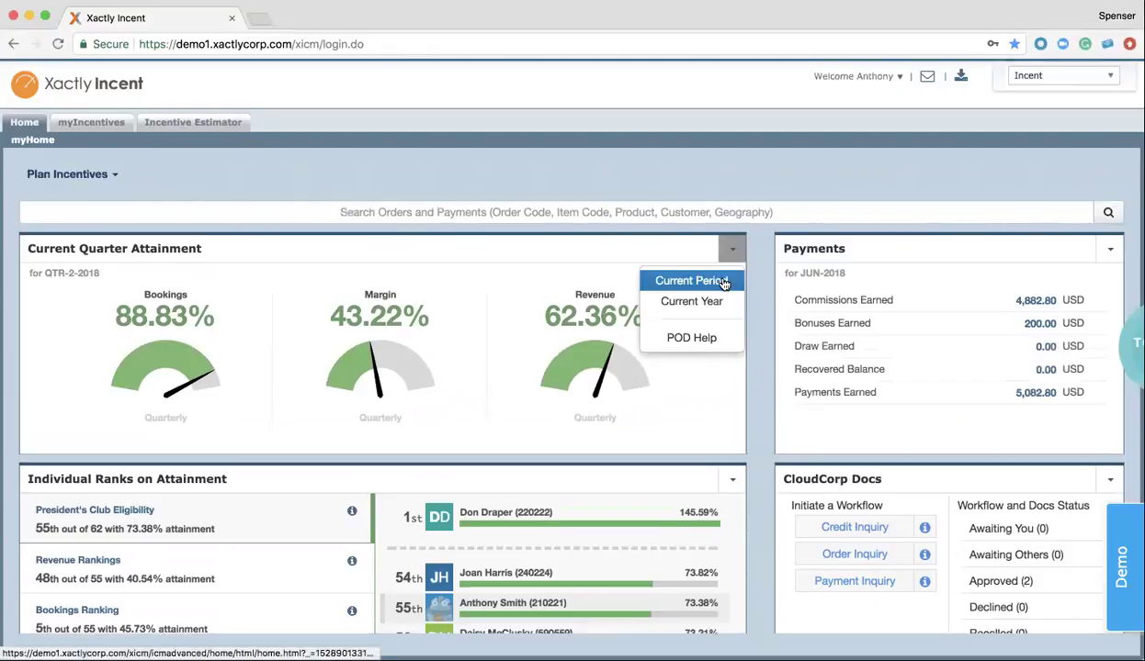
{"action": "left_click", "coordinate": [694, 394]}
{"action": "mouse_move", "coordinate": [617, 369]}
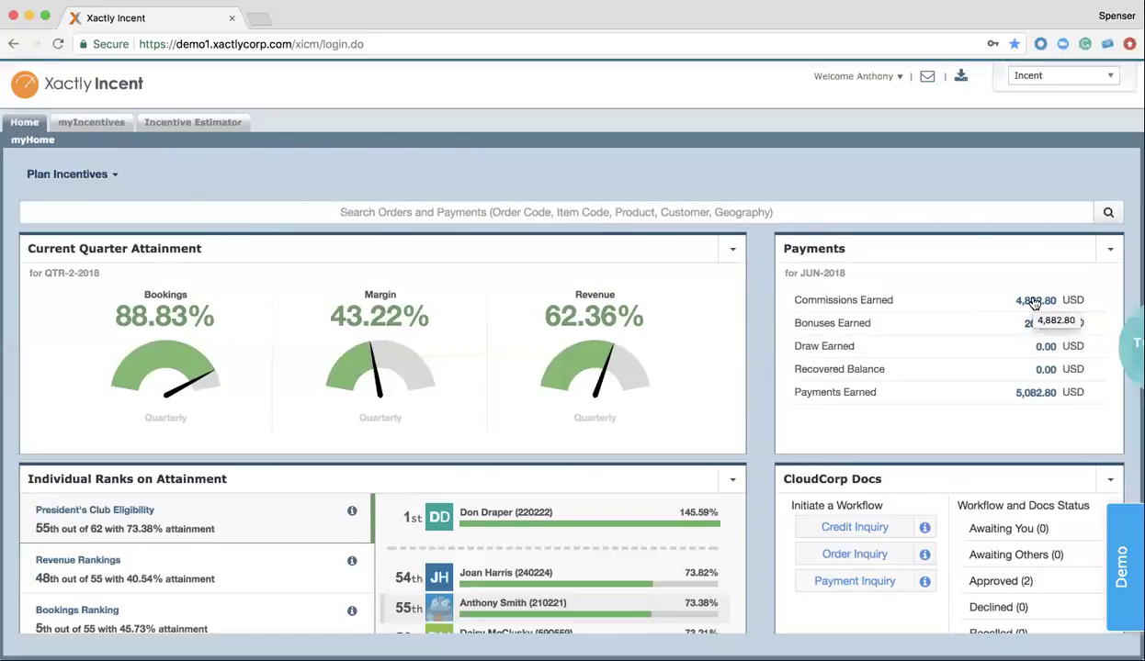
Drill into Commissions Earned 4,882.80 and start an inquiry on the 3.53% Atlanta Journal-Constitution line
{"action": "left_click", "coordinate": [1034, 302]}
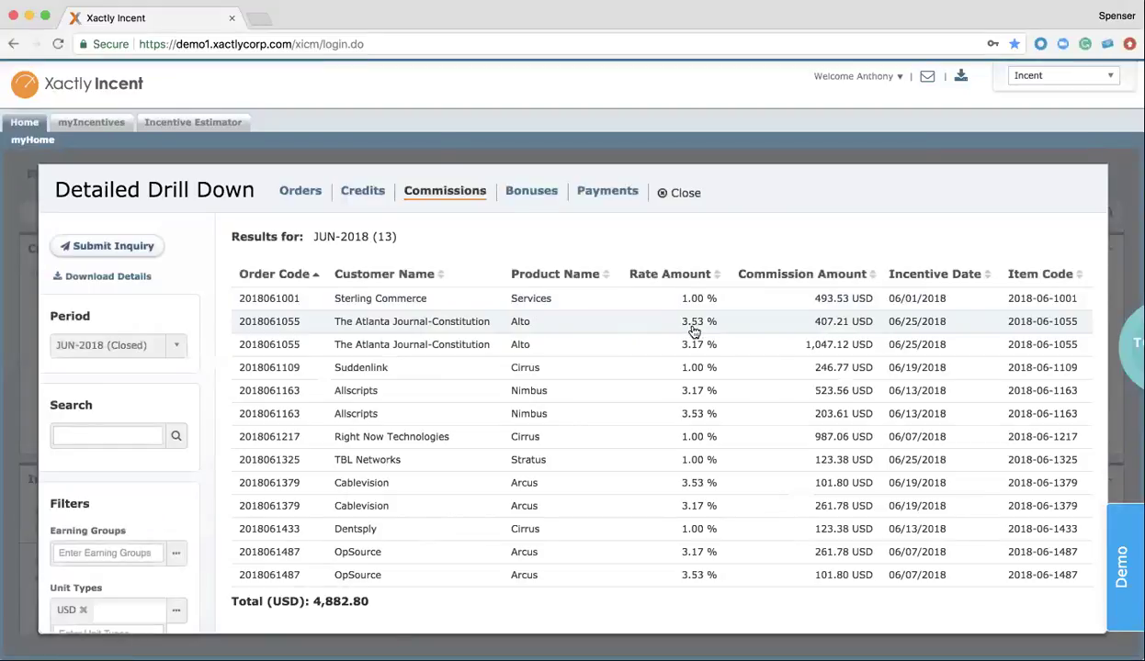
{"action": "left_click", "coordinate": [693, 331]}
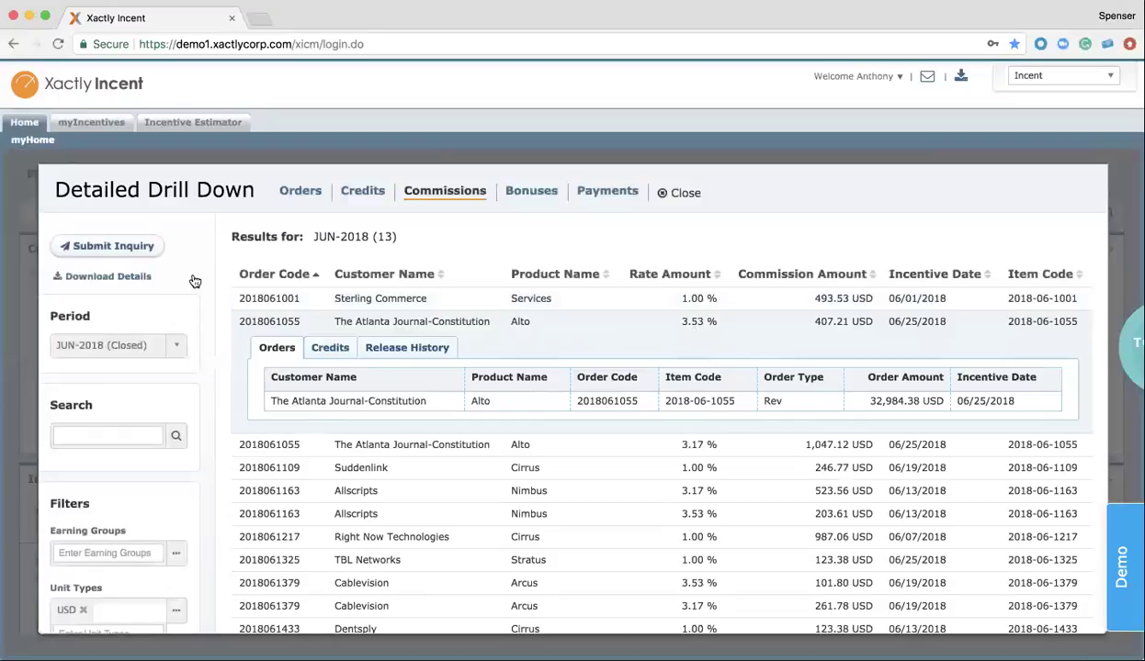
{"action": "left_click", "coordinate": [151, 248]}
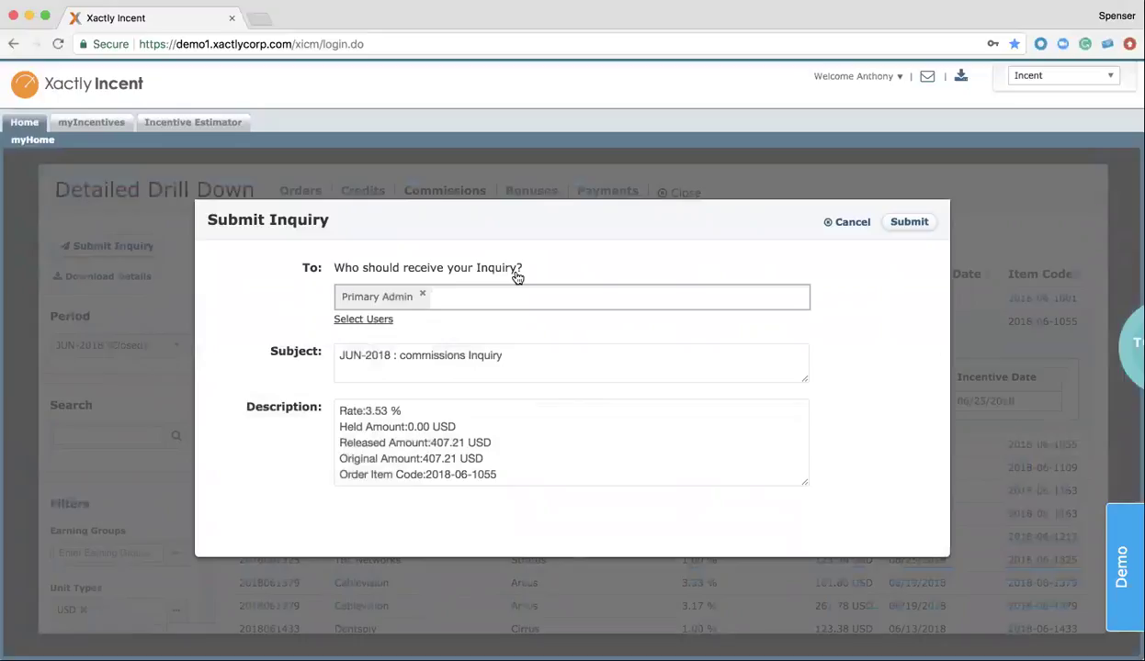
Change the inquiry subject to 'JUN-2018 : rate eorr'
{"action": "left_click", "coordinate": [501, 355]}
{"action": "left_click_drag", "start_coordinate": [501, 355], "coordinate": [398, 355]}
{"action": "type", "text": "ra"}
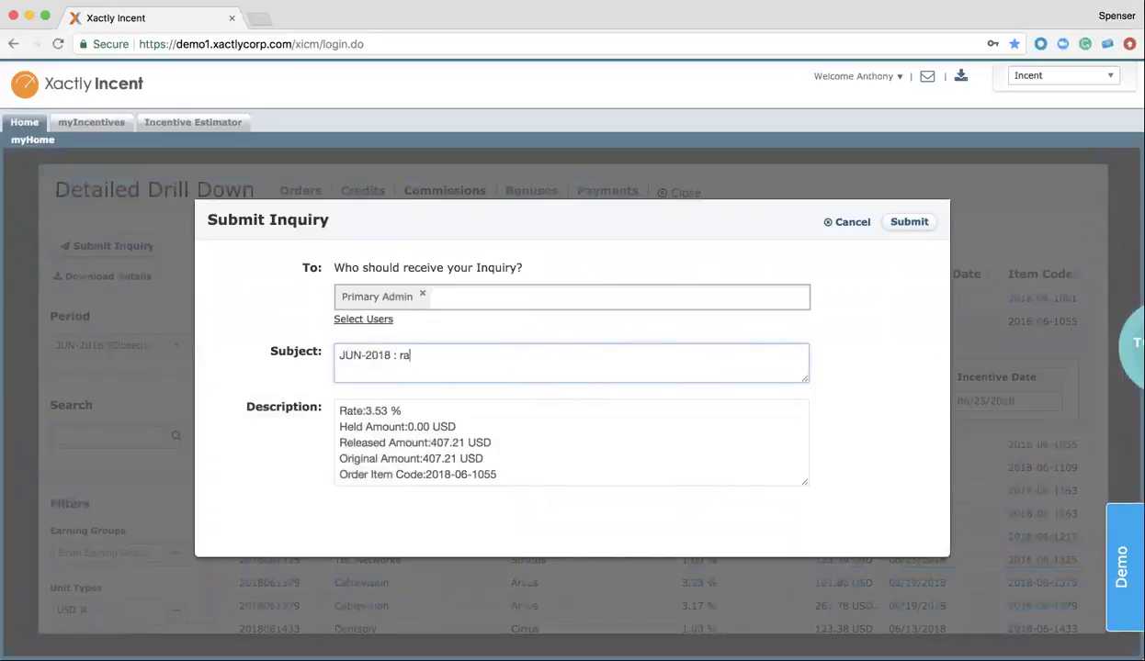
{"action": "type", "text": "te eorr"}
Add 'Rate should be 5%' atop the description, then cancel the inquiry
{"action": "left_click", "coordinate": [410, 415]}
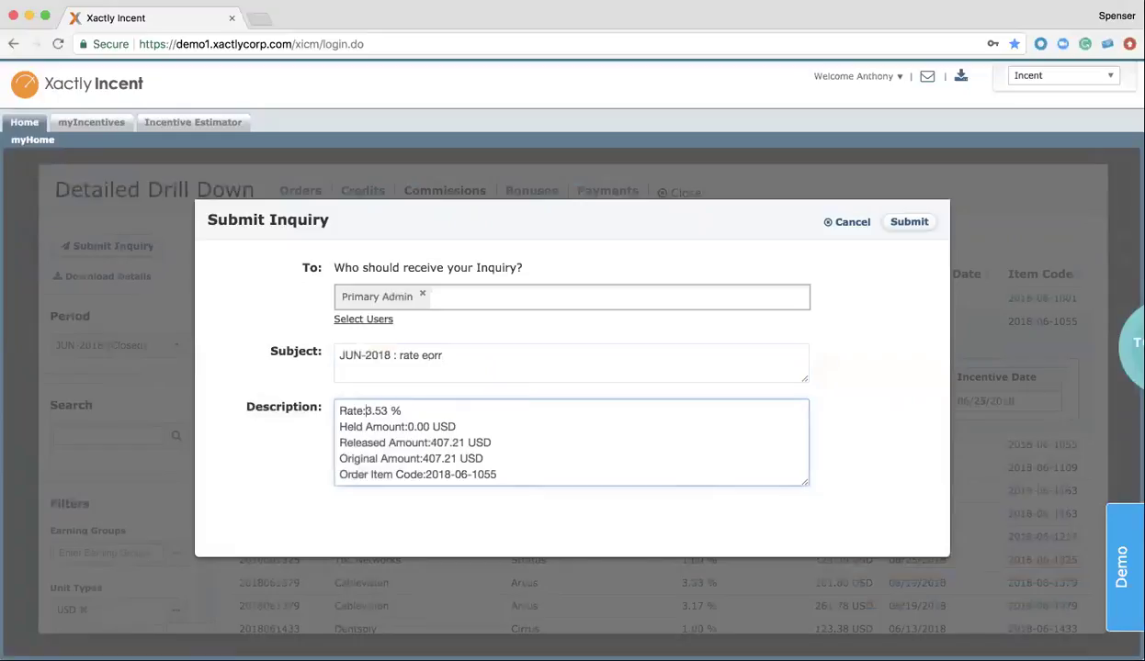
{"action": "key", "text": "Return"}
{"action": "key", "text": "Return"}
{"action": "key", "text": "Up"}
{"action": "key", "text": "Up"}
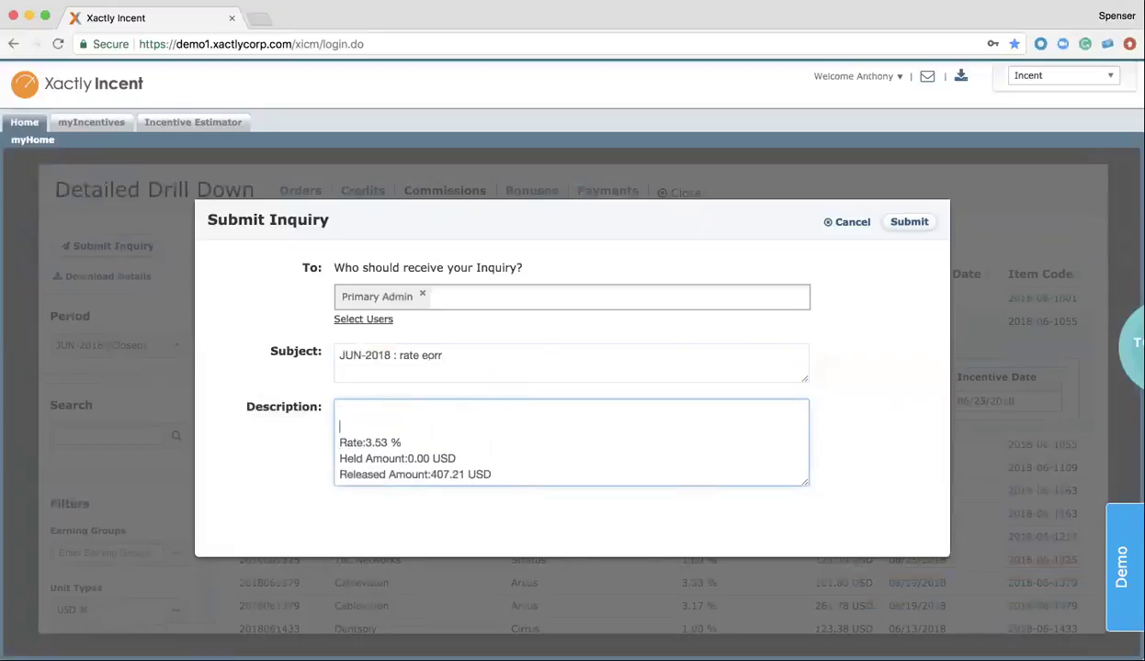
{"action": "type", "text": "Rate should be 5%"}
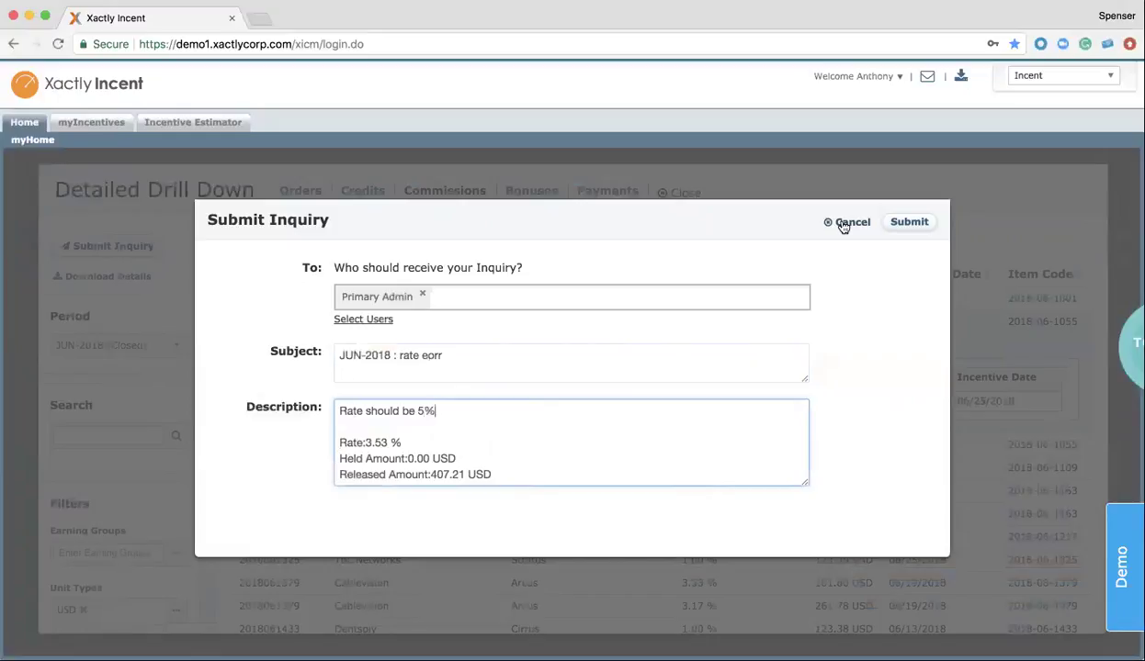
{"action": "left_click", "coordinate": [843, 226]}
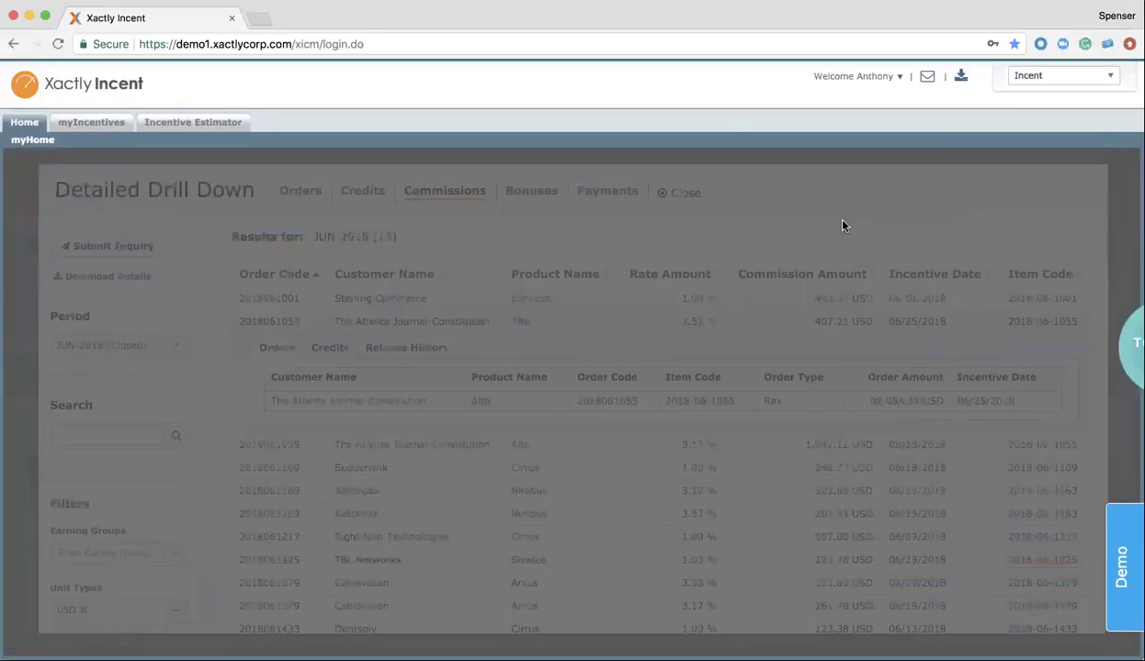
{"action": "left_click", "coordinate": [685, 194]}
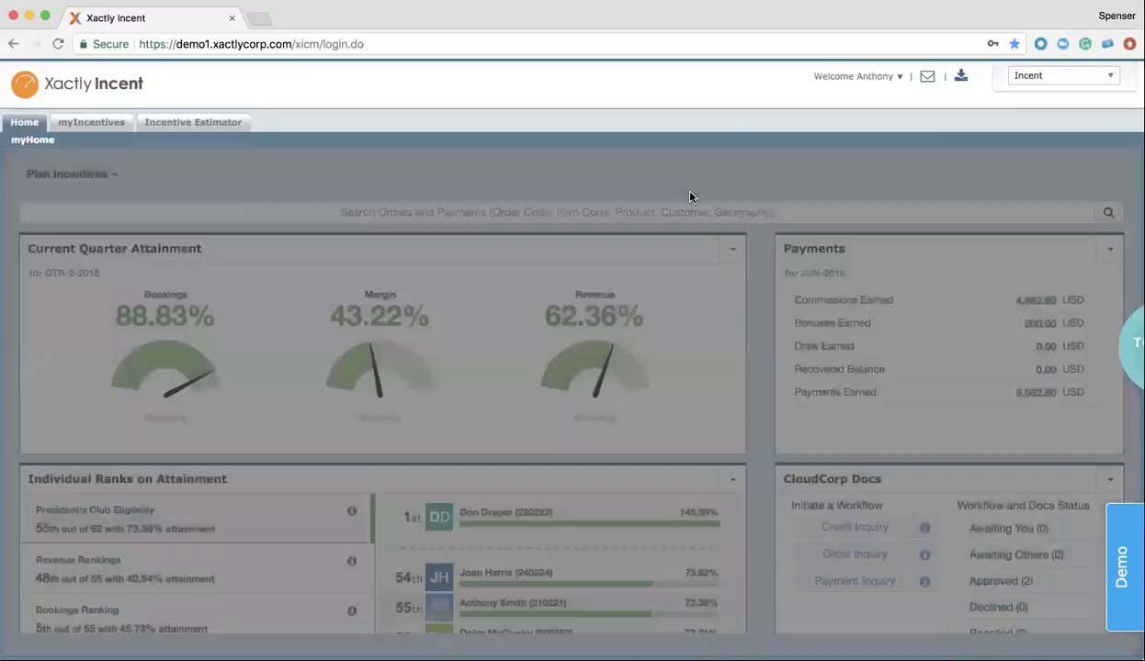
{"action": "scroll", "coordinate": [512, 284], "scroll_direction": "down", "scroll_amount": 5}
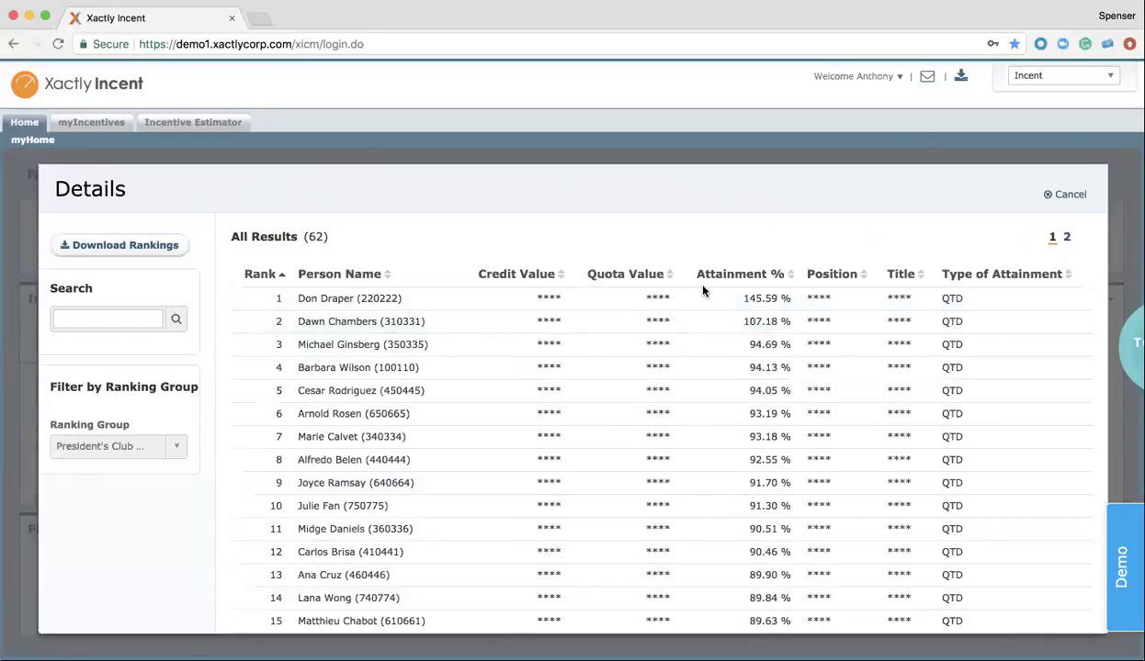
Close the full rankings list and scroll down to the Plan Illustrator
{"action": "left_click", "coordinate": [1071, 196]}
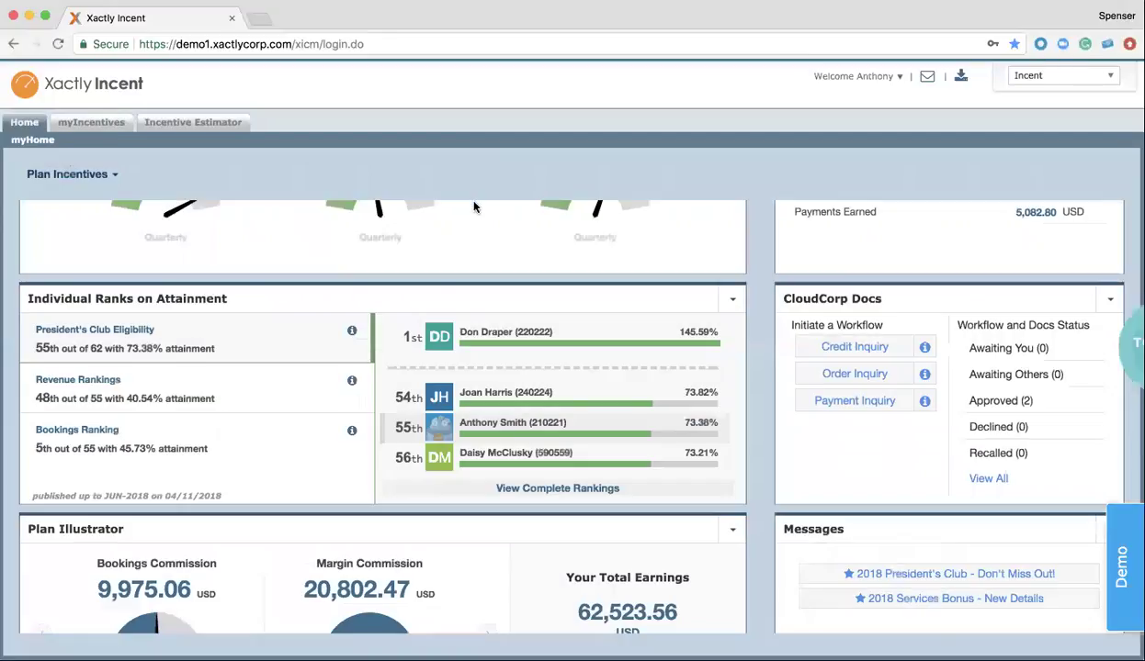
{"action": "scroll", "coordinate": [342, 298], "scroll_direction": "down", "scroll_amount": 3}
{"action": "scroll", "coordinate": [339, 300], "scroll_direction": "down", "scroll_amount": 2}
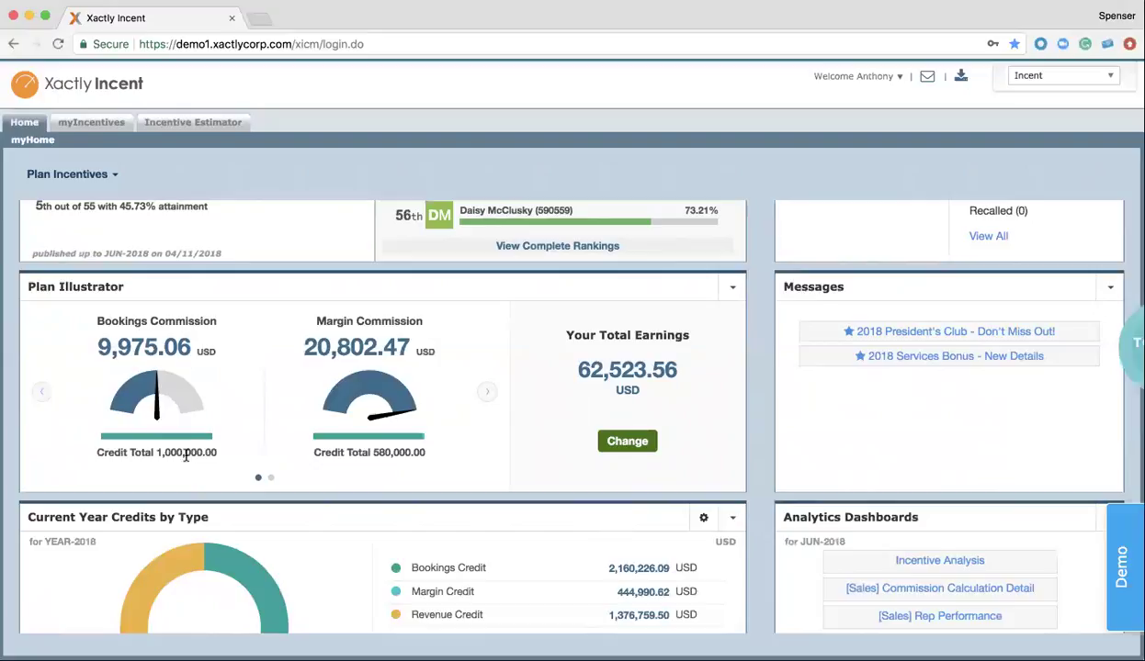
Raise the Bookings credit from 1,000,000 to 1,500,000 and recalculate earnings to 67,511.09 USD
{"action": "left_click", "coordinate": [627, 441]}
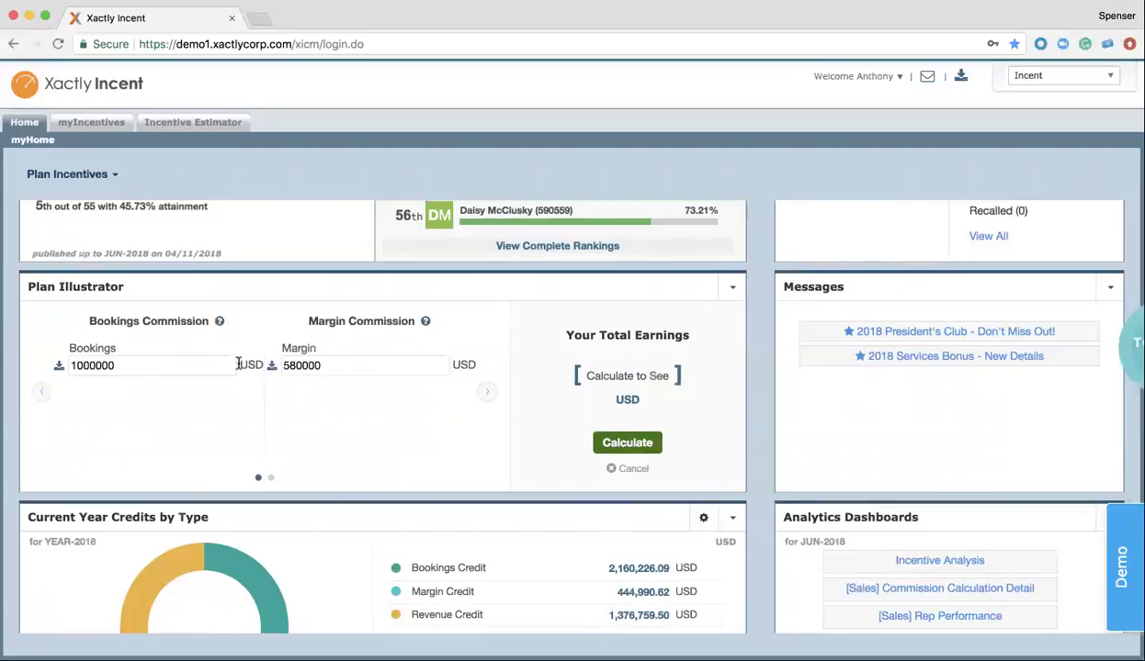
{"action": "left_click", "coordinate": [81, 365]}
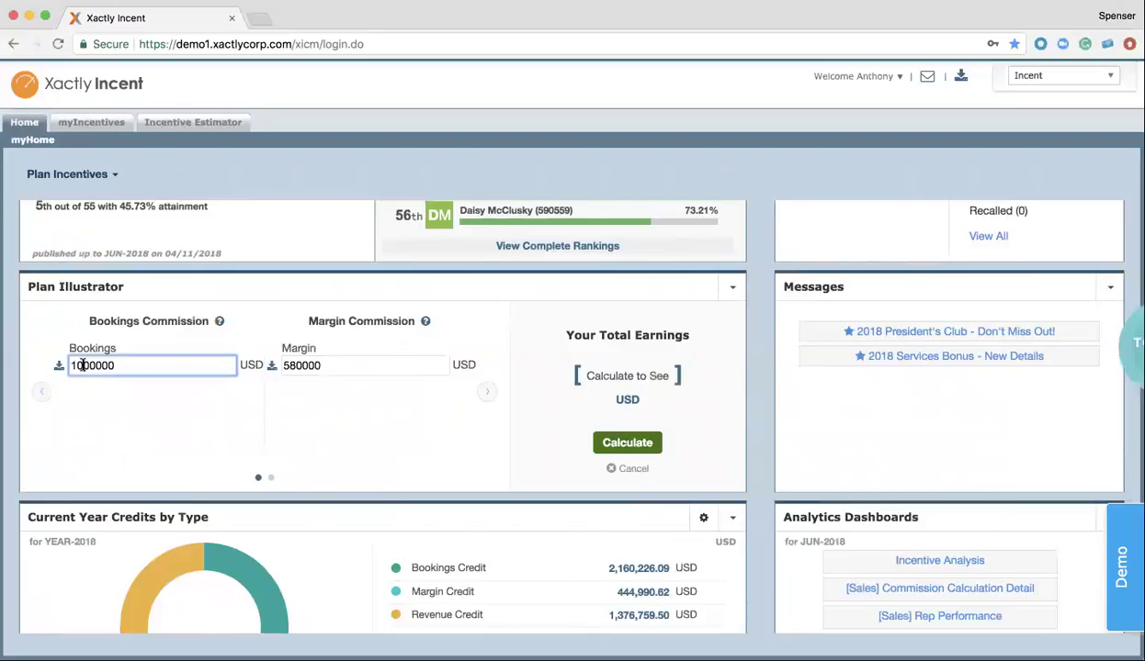
{"action": "key", "text": "Delete"}
{"action": "type", "text": "5"}
{"action": "left_click", "coordinate": [627, 446]}
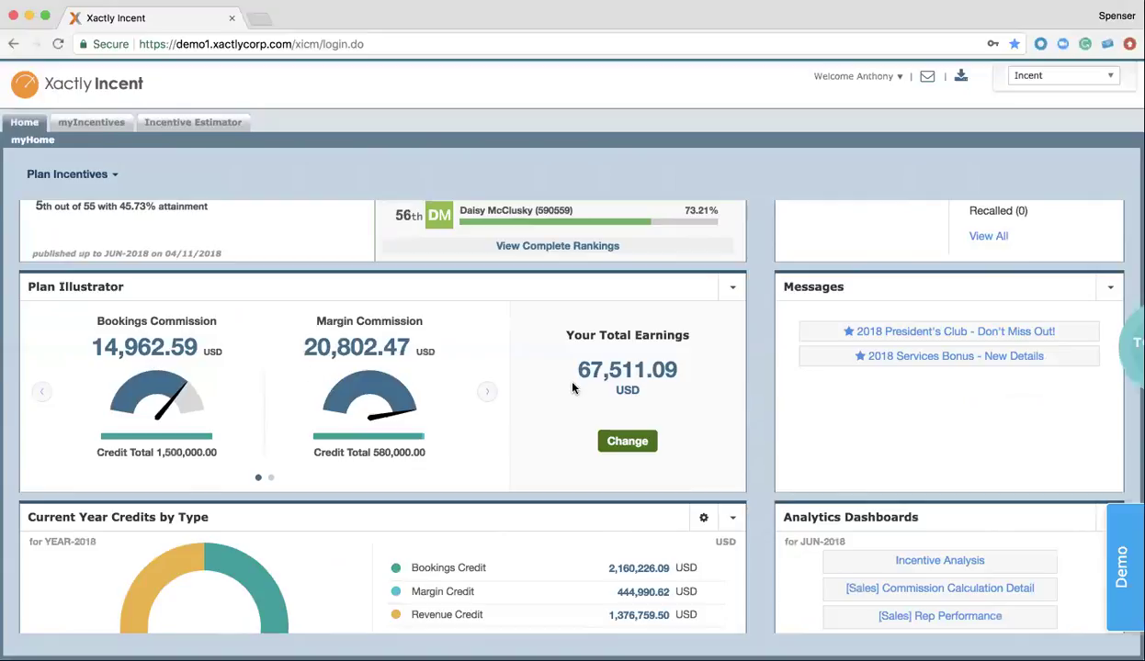
{"action": "scroll", "coordinate": [574, 390], "scroll_direction": "up", "scroll_amount": 5}
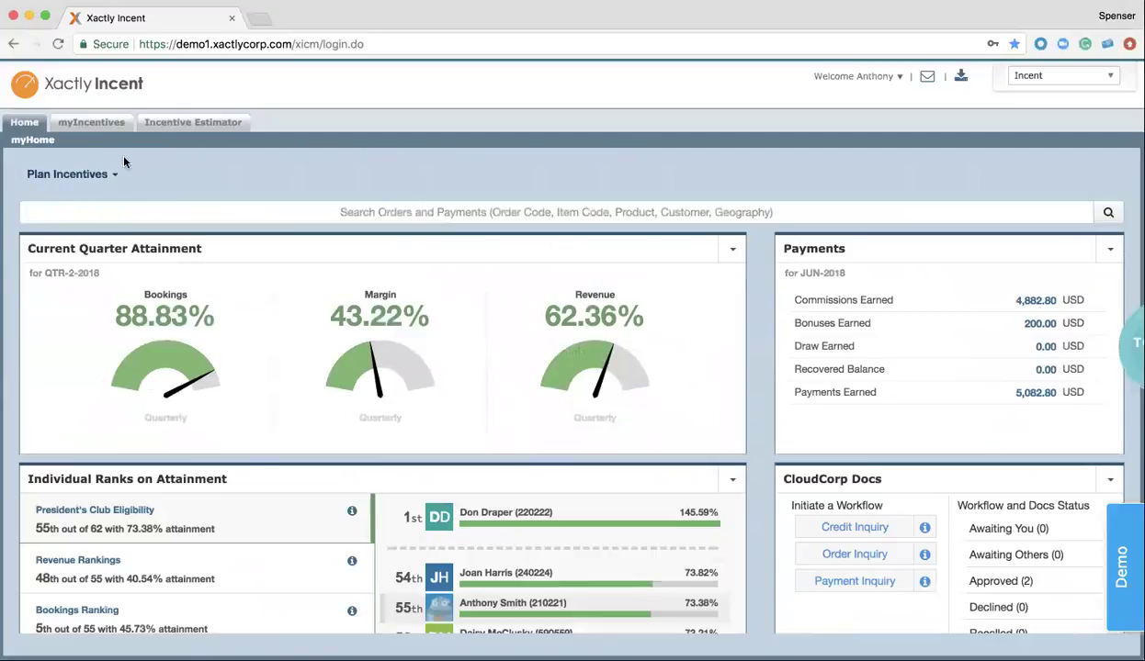
Open the myIncentives YEAR-2018 statement and scroll to its Full Report of goals, credits and orders
{"action": "left_click", "coordinate": [82, 128]}
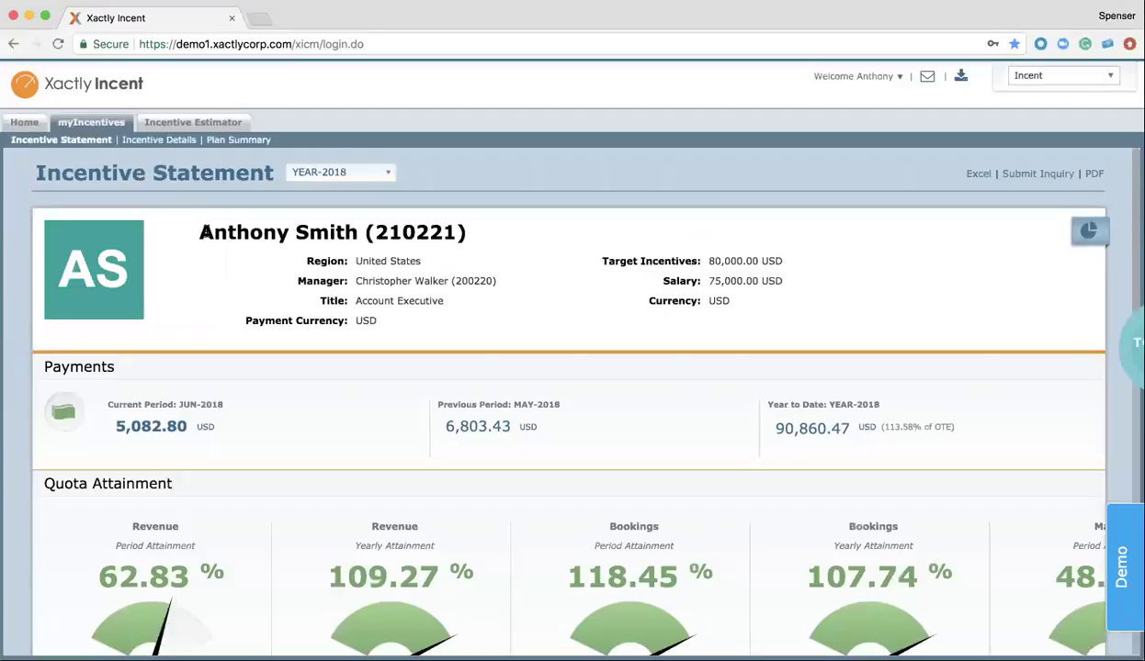
{"action": "scroll", "coordinate": [202, 229], "scroll_direction": "down", "scroll_amount": 4}
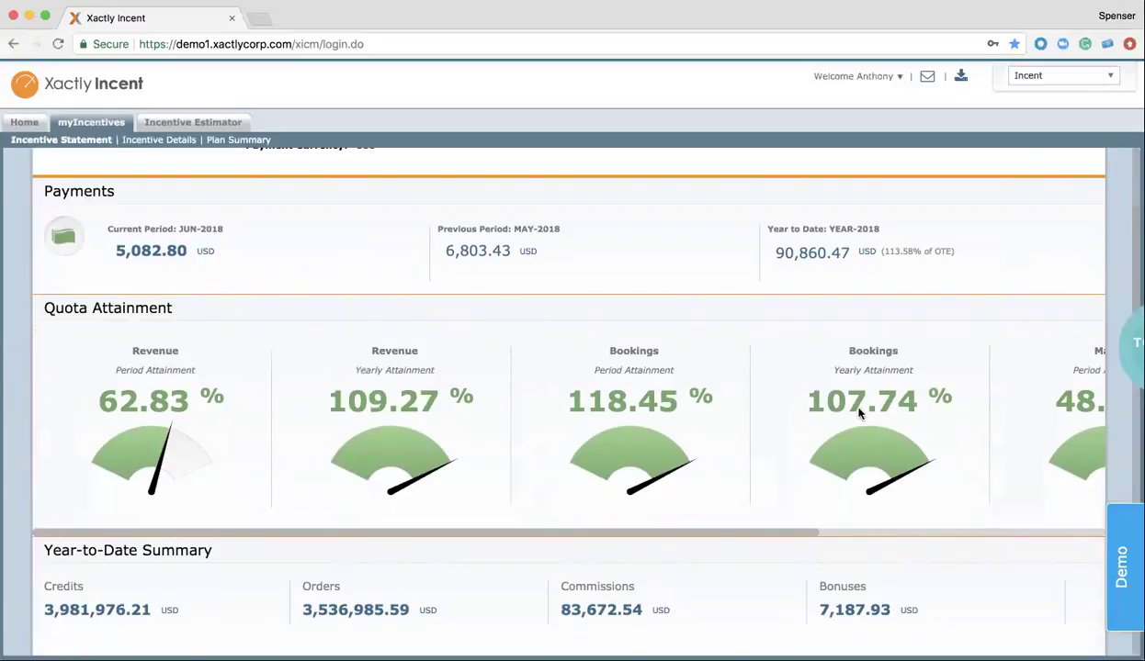
{"action": "scroll", "coordinate": [859, 413], "scroll_direction": "down", "scroll_amount": 5}
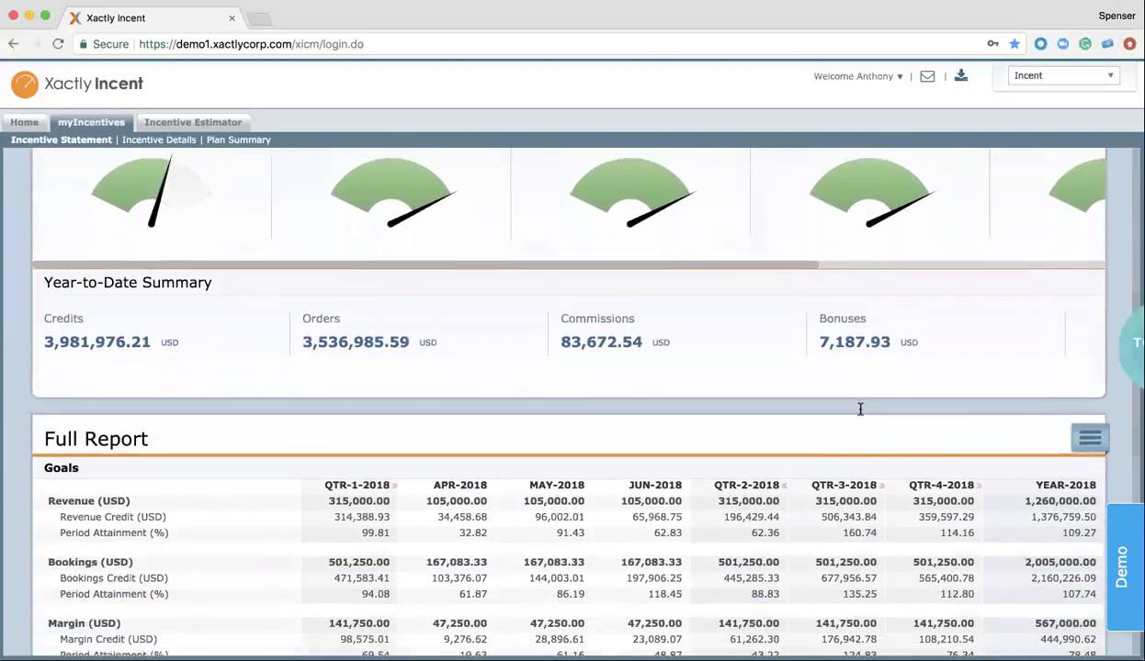
{"action": "scroll", "coordinate": [861, 415], "scroll_direction": "down", "scroll_amount": 3}
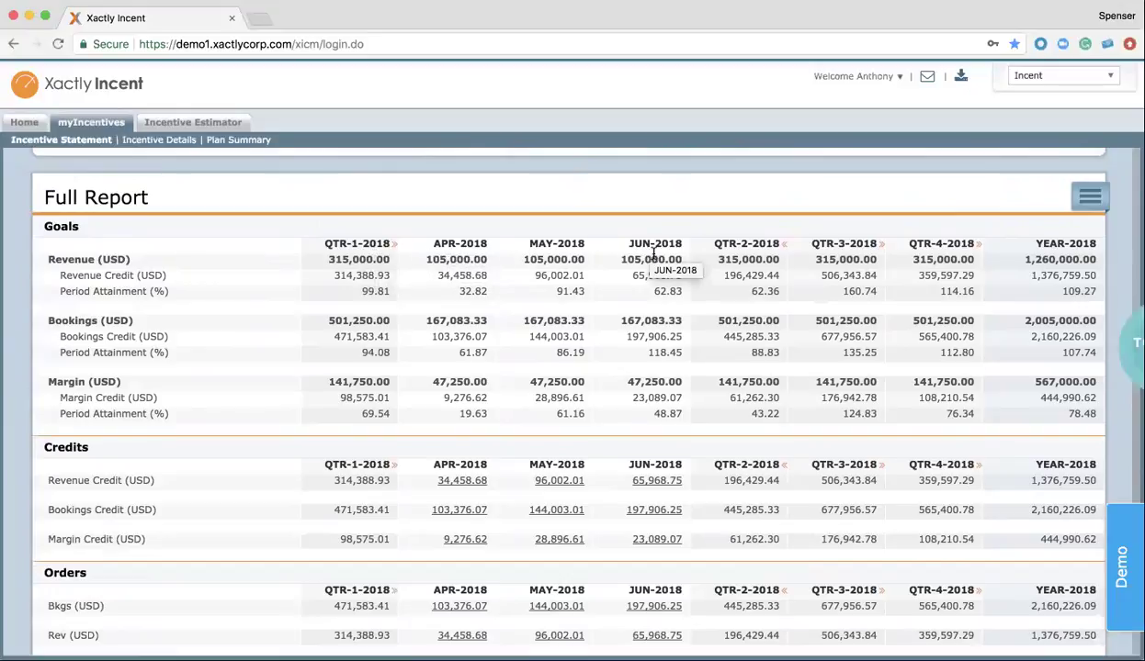
{"action": "scroll", "coordinate": [605, 354], "scroll_direction": "down", "scroll_amount": 1}
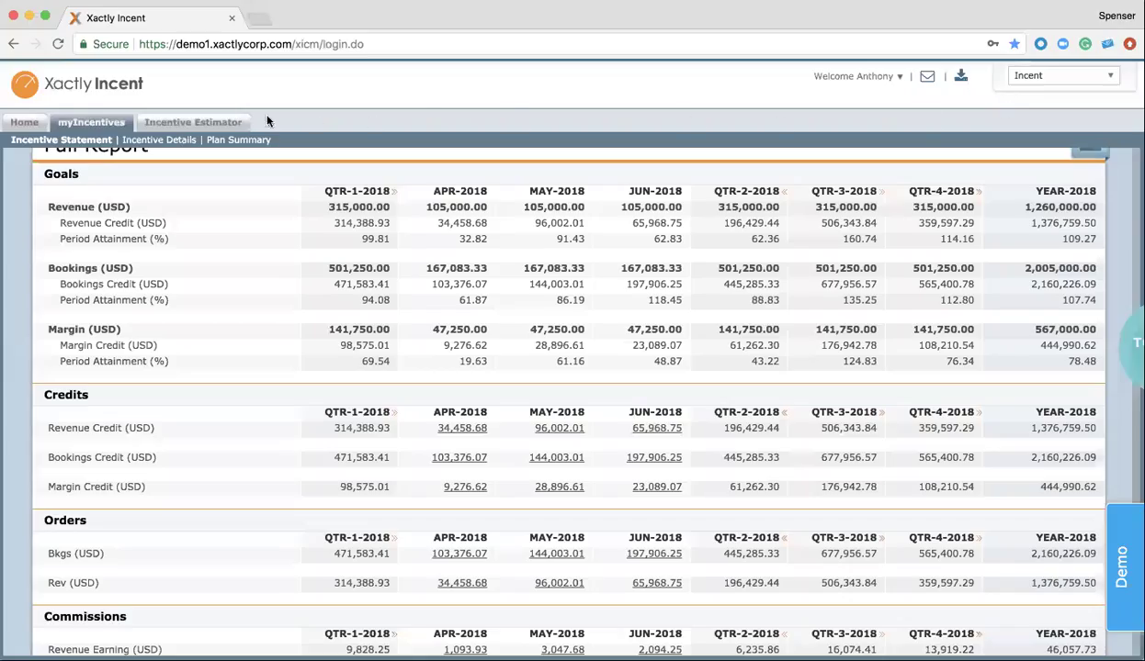
Open the Incentive Estimator tab to see the estimated +7,954 USD in additional commissions
{"action": "left_click", "coordinate": [188, 125]}
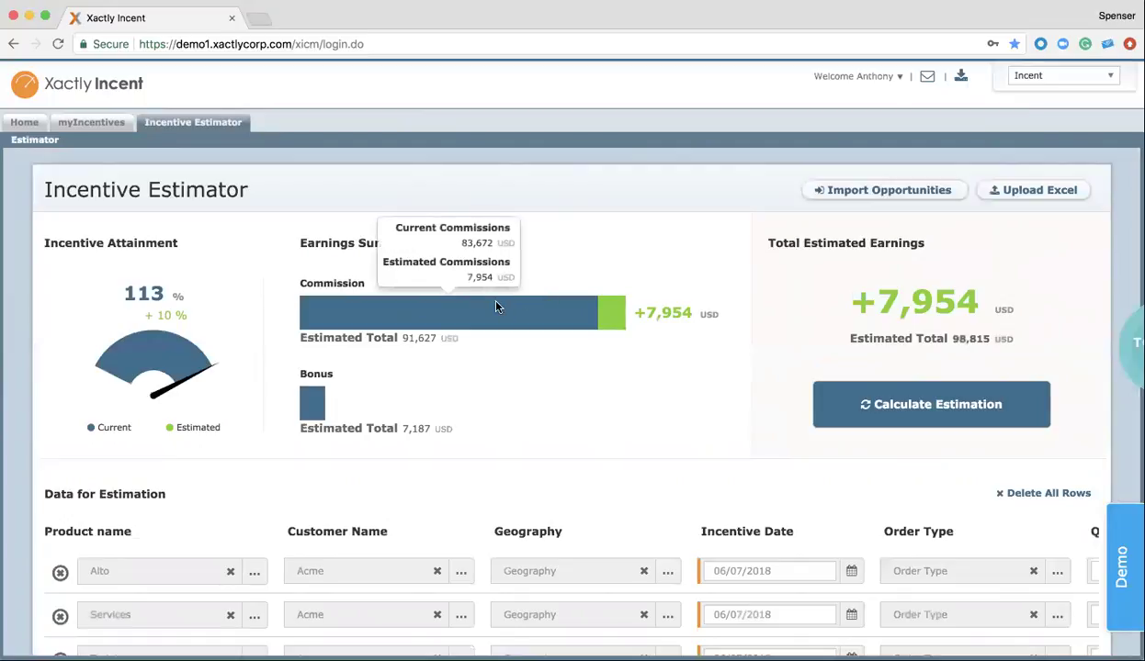
{"action": "scroll", "coordinate": [497, 309], "scroll_direction": "down", "scroll_amount": 2}
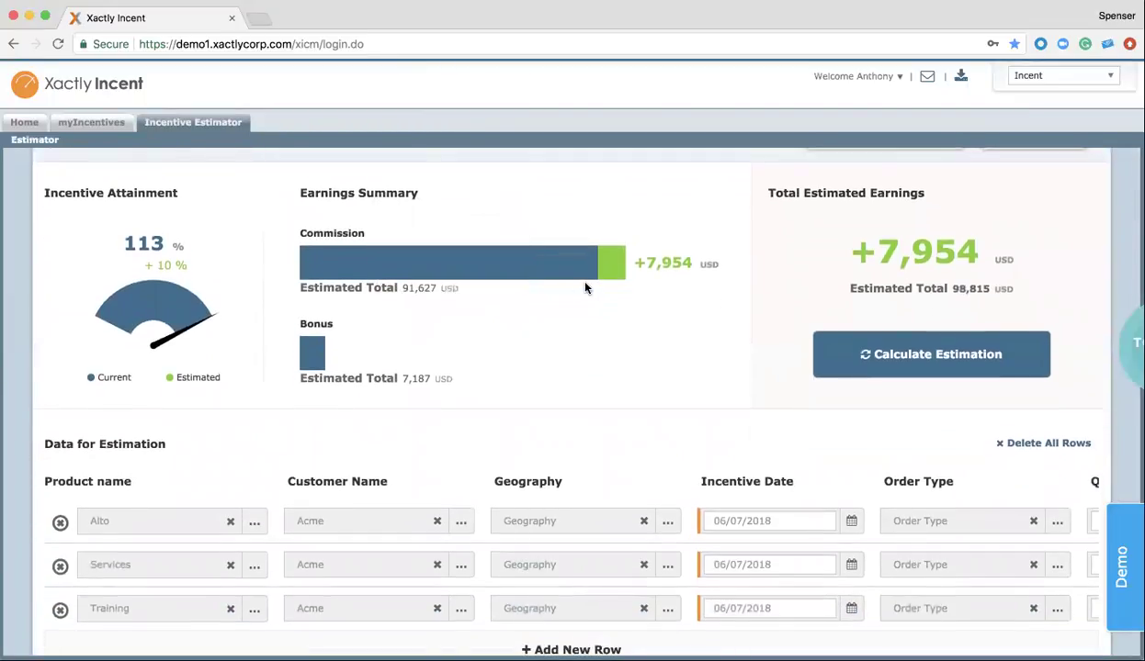
{"action": "mouse_move", "coordinate": [611, 264]}
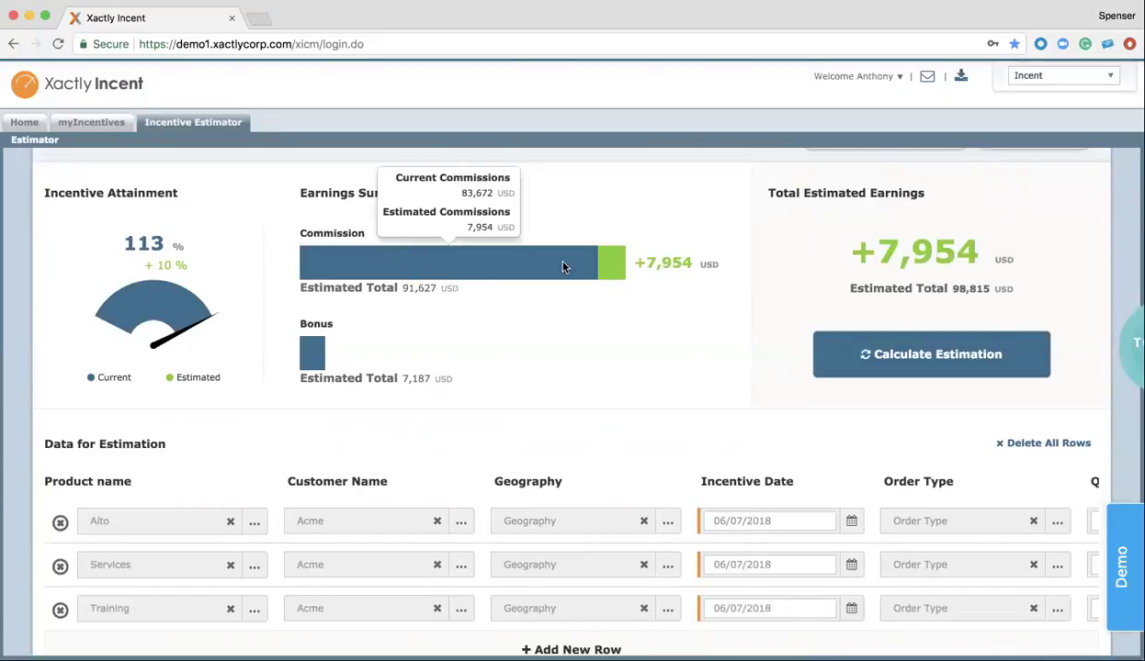
Return to myHome and scroll down to the Individual Ranks and CloudCorp Docs panels
{"action": "left_click", "coordinate": [25, 123]}
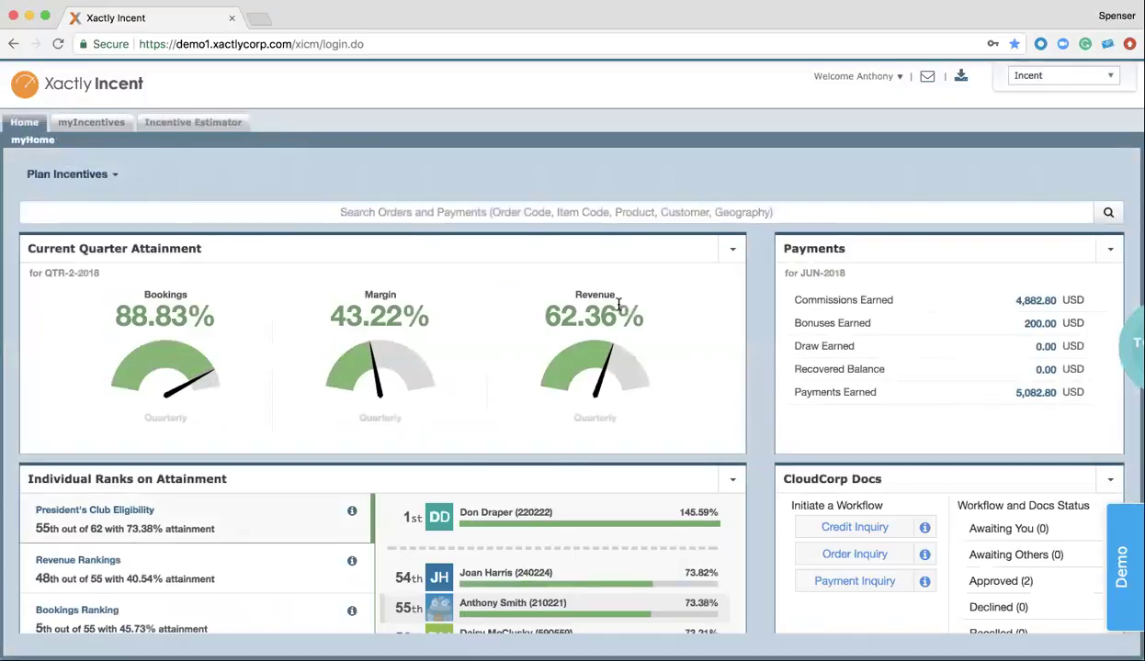
{"action": "scroll", "coordinate": [780, 303], "scroll_direction": "down", "scroll_amount": 3}
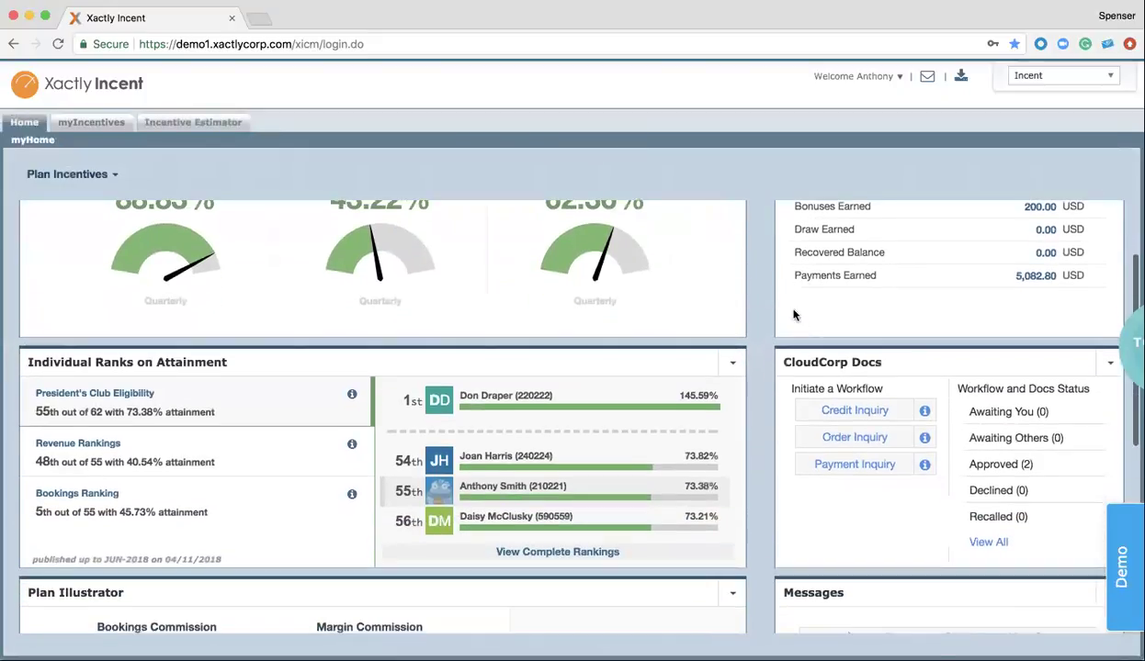
Open the Workflows list from CloudCorp Docs' View All, then open the Welcome user menu
{"action": "left_click", "coordinate": [992, 543]}
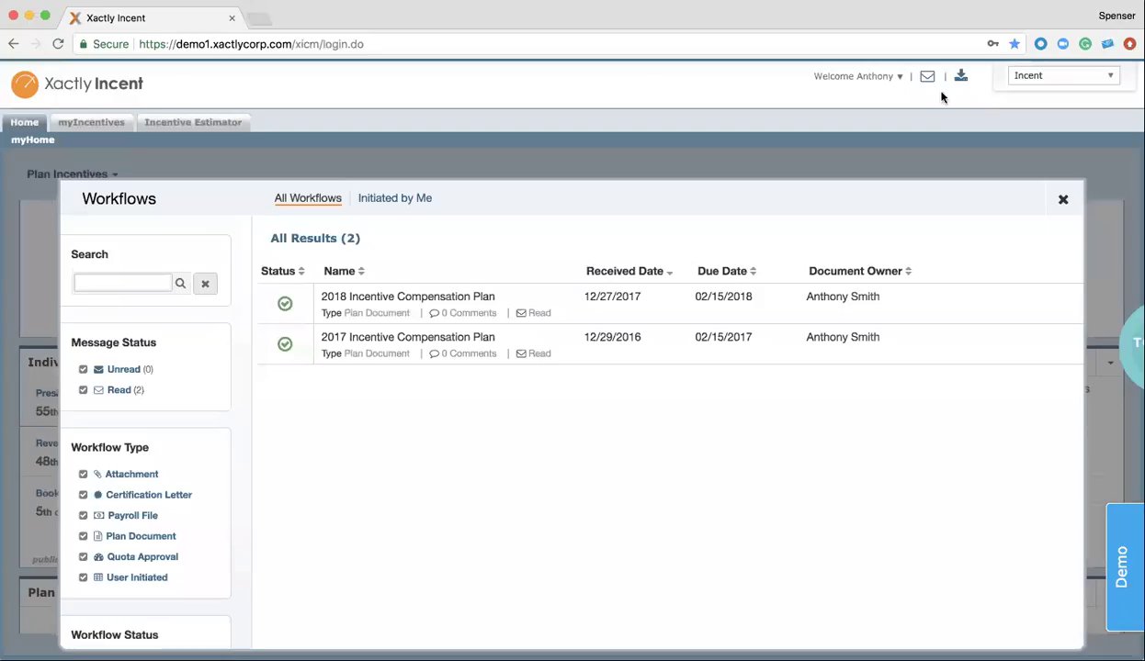
{"action": "left_click", "coordinate": [889, 76]}
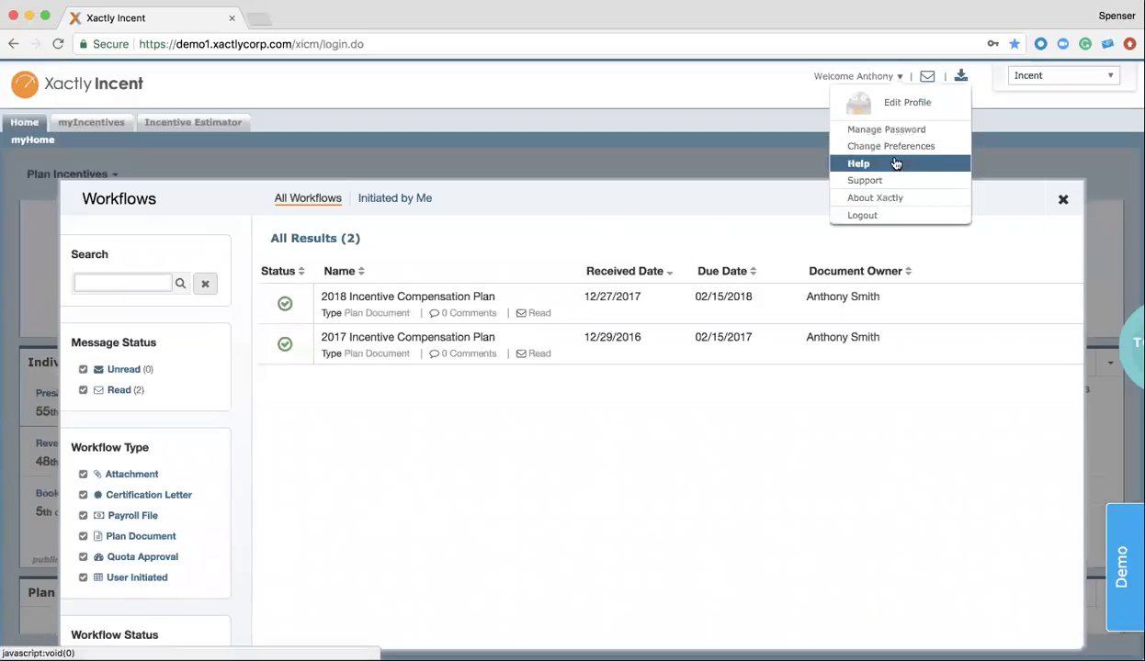
Log out and sign back in as the VP of sales with the VP's login e-mail
{"action": "left_click", "coordinate": [860, 214]}
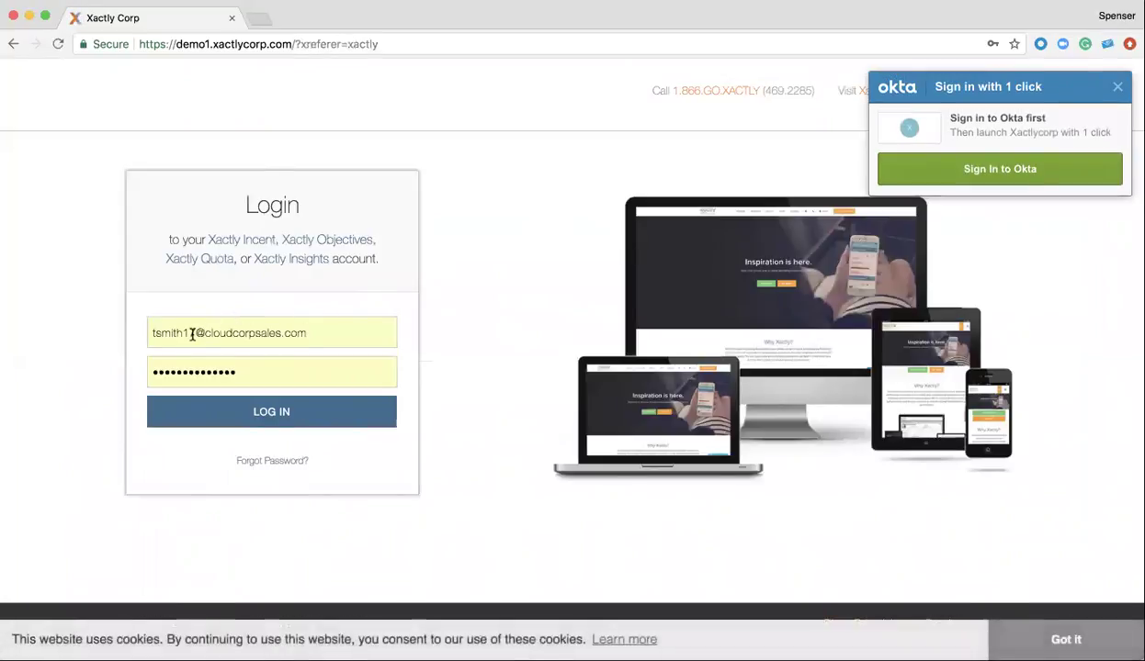
{"action": "left_click_drag", "start_coordinate": [194, 334], "coordinate": [115, 333]}
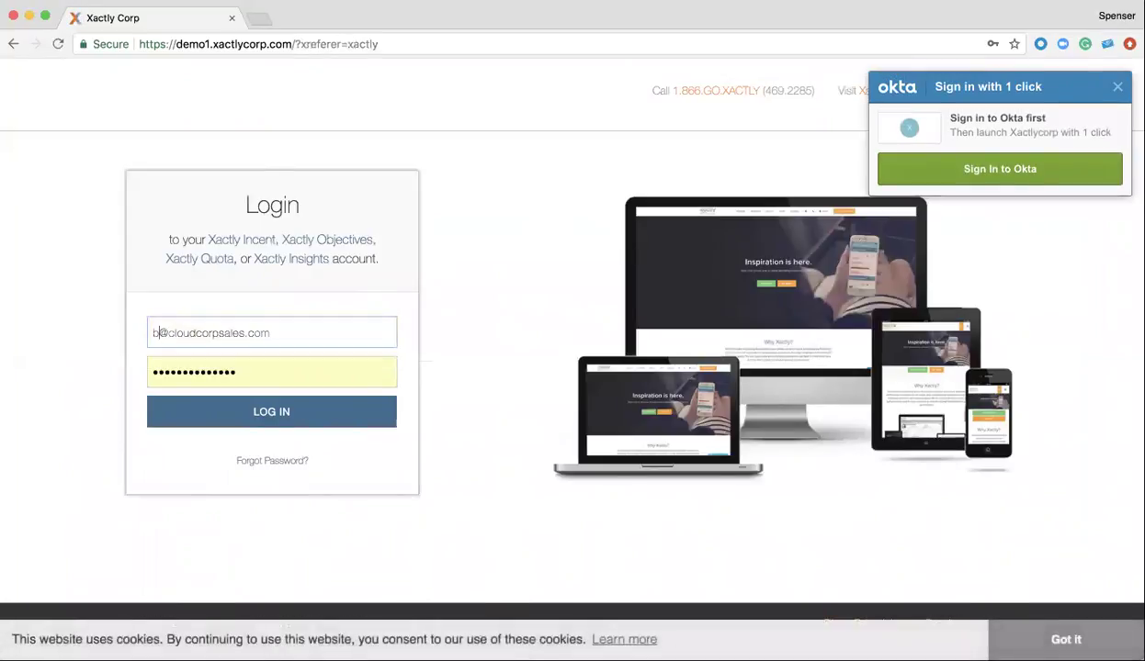
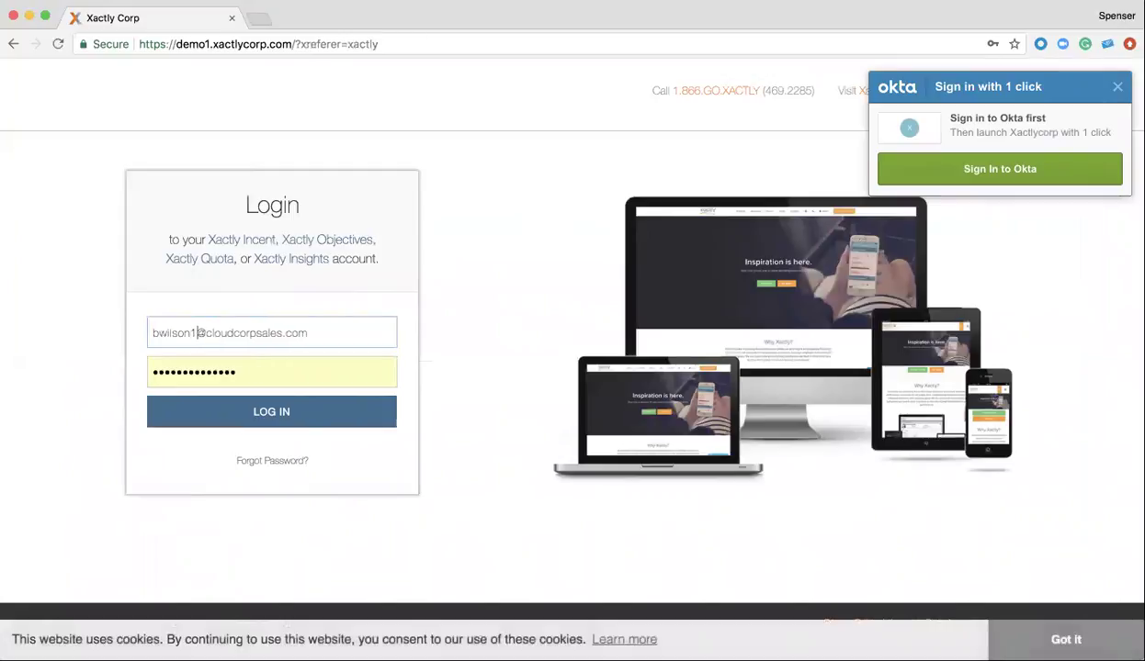
{"action": "key", "text": "Return"}
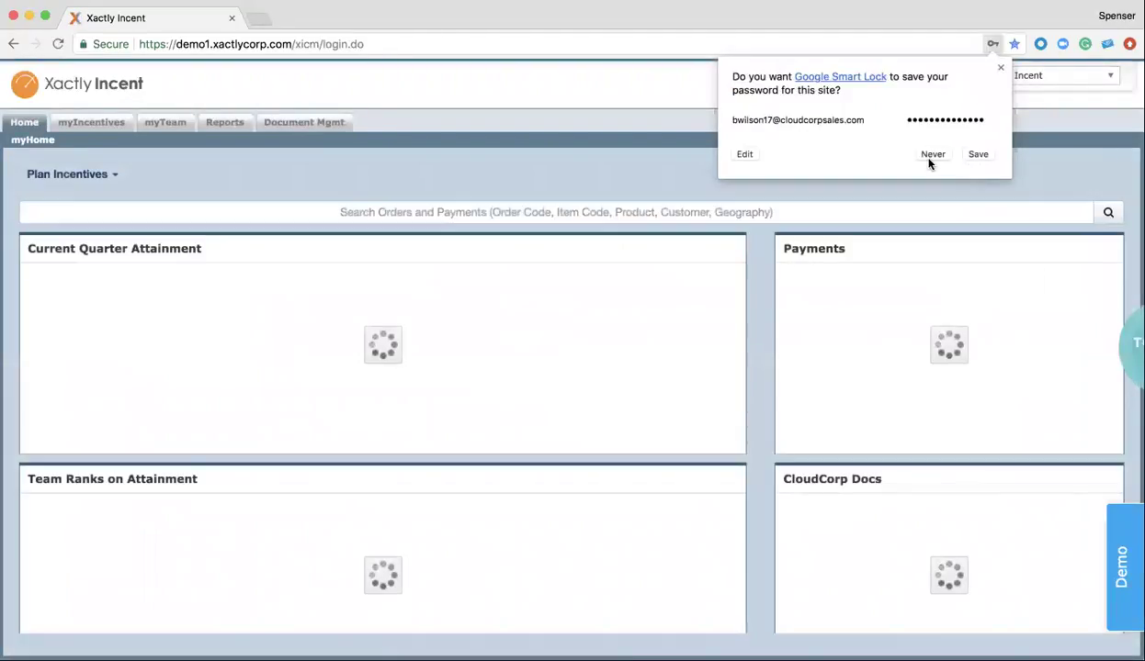
Decline Google Smart Lock's password save and scroll through the VP's myHome dashboard
{"action": "left_click", "coordinate": [931, 156]}
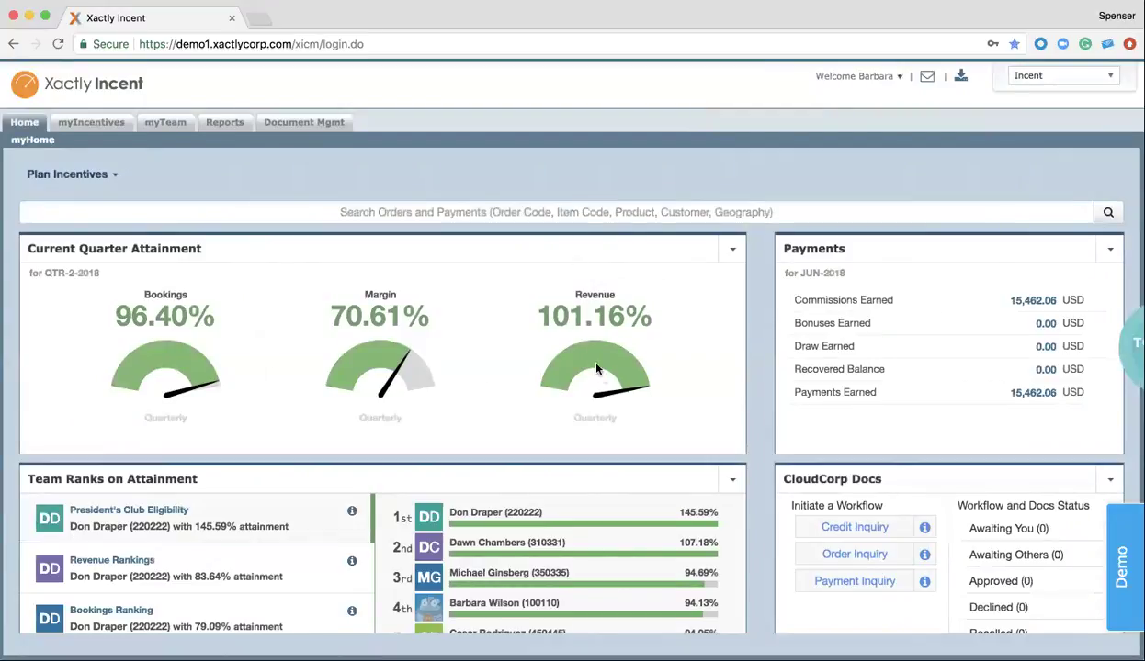
{"action": "mouse_move", "coordinate": [597, 354]}
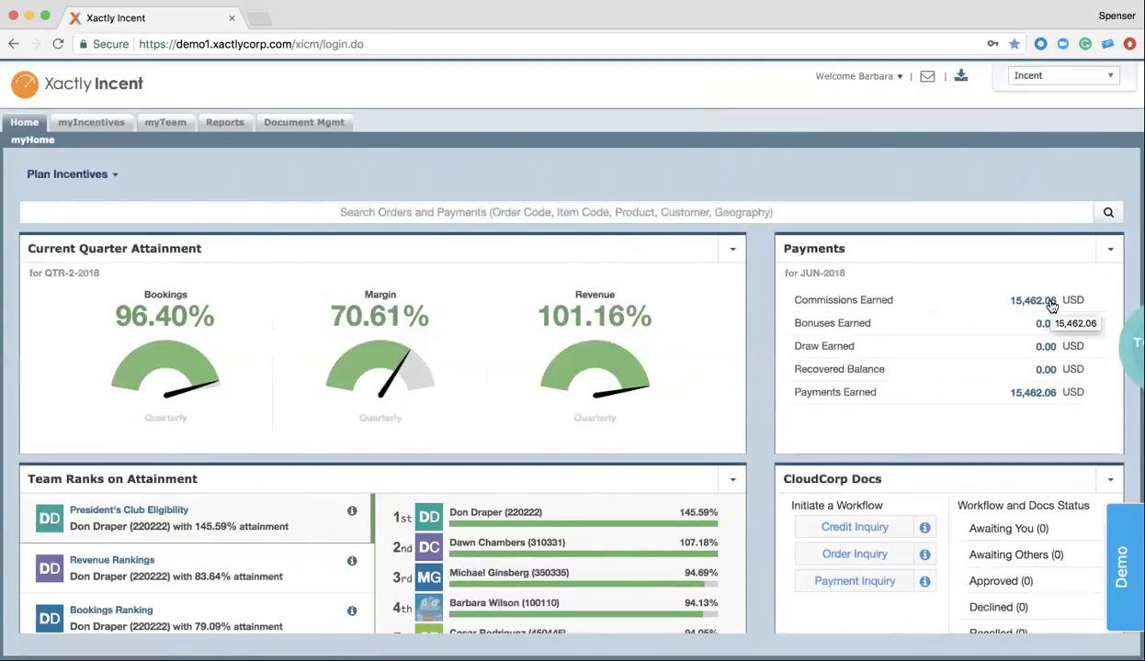
{"action": "scroll", "coordinate": [1051, 305], "scroll_direction": "down", "scroll_amount": 3}
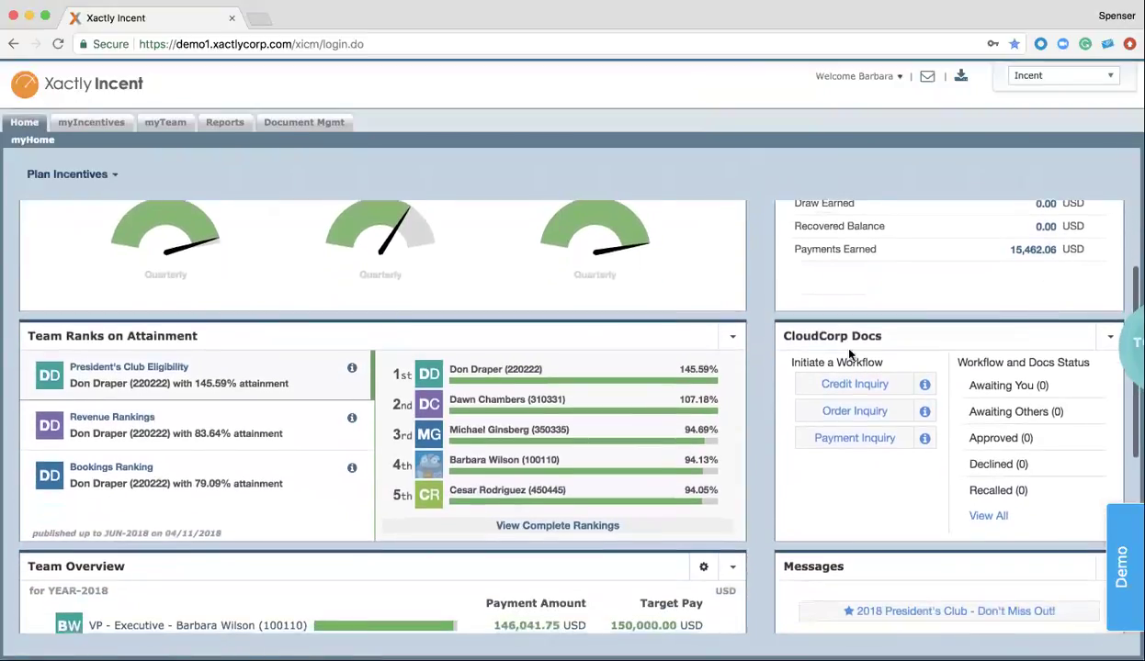
{"action": "scroll", "coordinate": [657, 420], "scroll_direction": "down", "scroll_amount": 8}
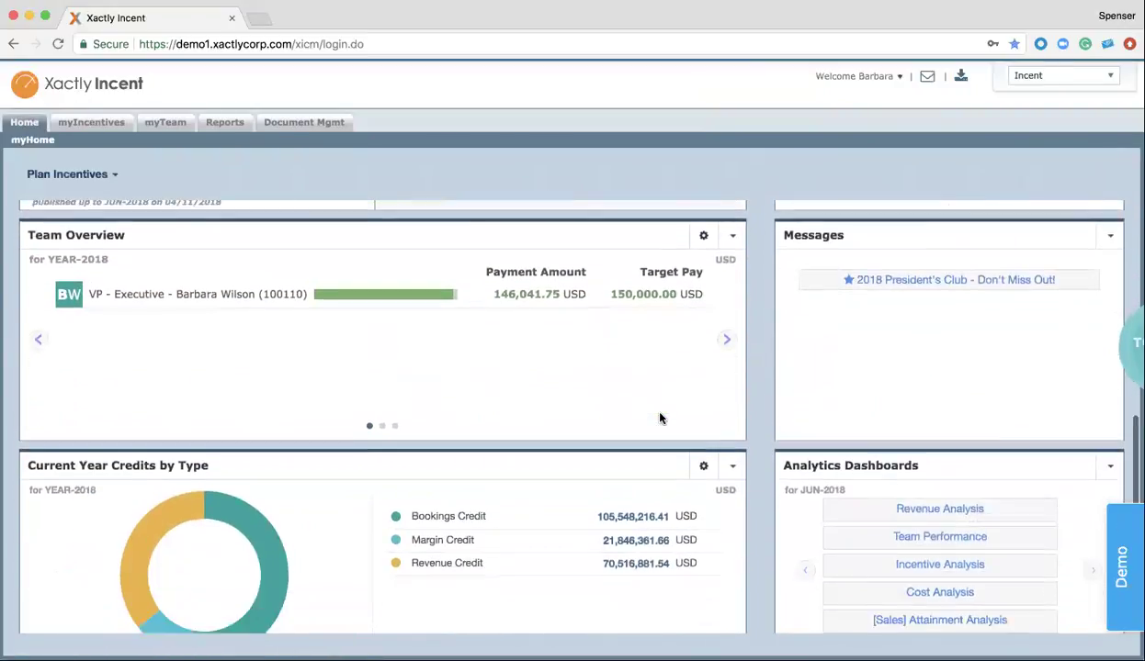
{"action": "scroll", "coordinate": [641, 401], "scroll_direction": "up", "scroll_amount": 10}
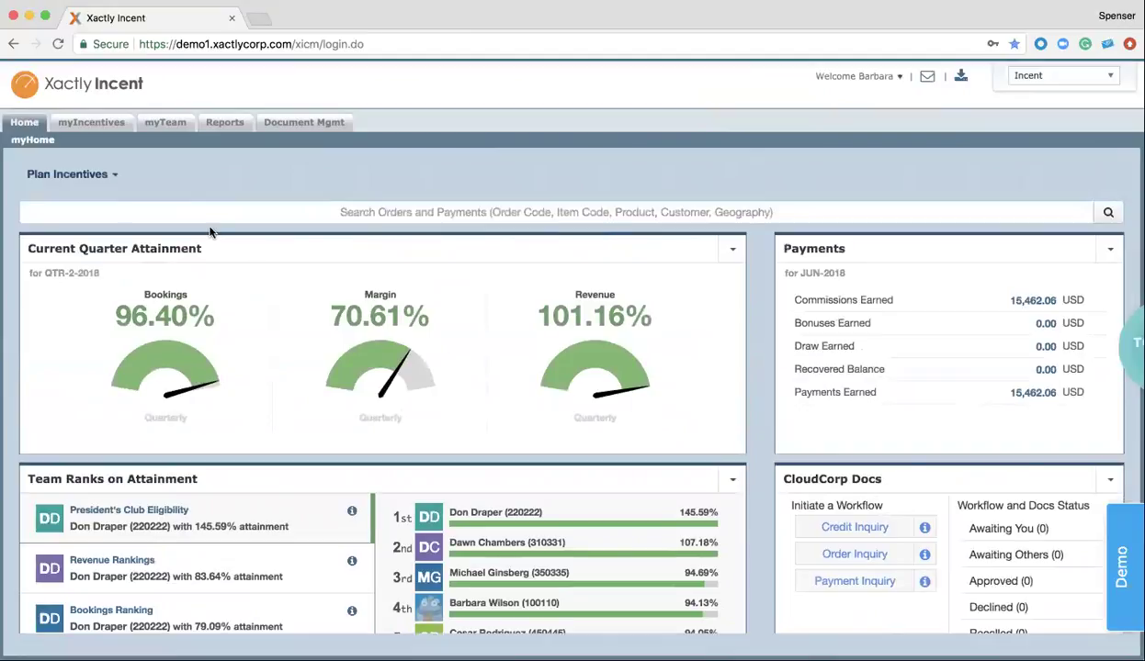
Open the VP's myIncentives statement and scroll down to the Full Report
{"action": "left_click", "coordinate": [87, 128]}
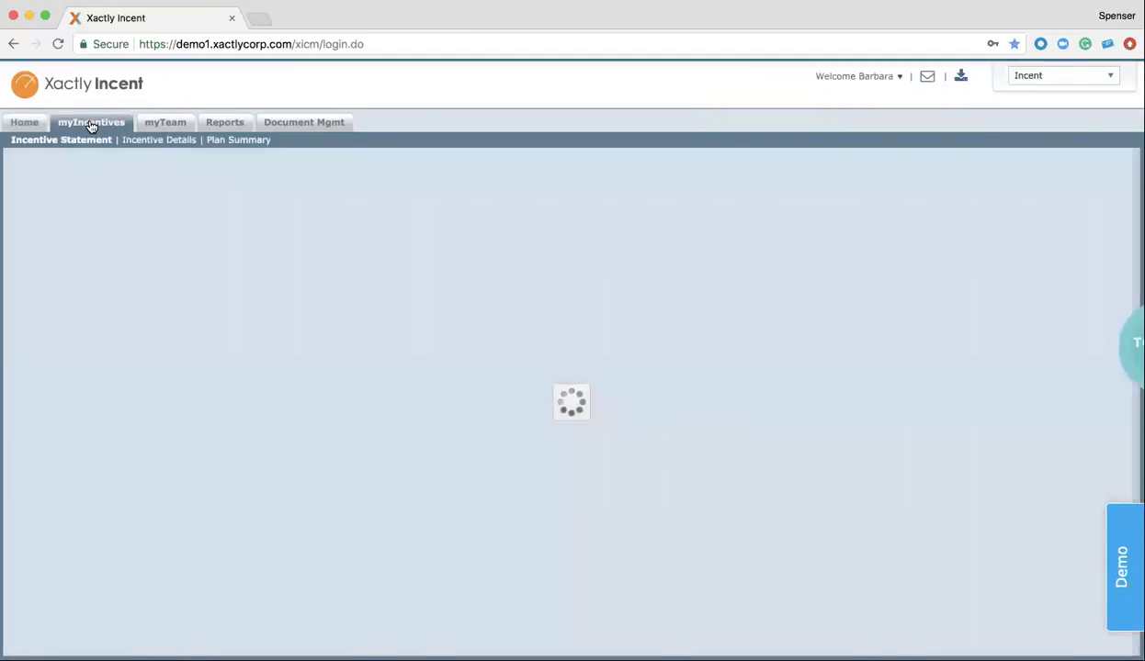
{"action": "scroll", "coordinate": [204, 228], "scroll_direction": "down", "scroll_amount": 5}
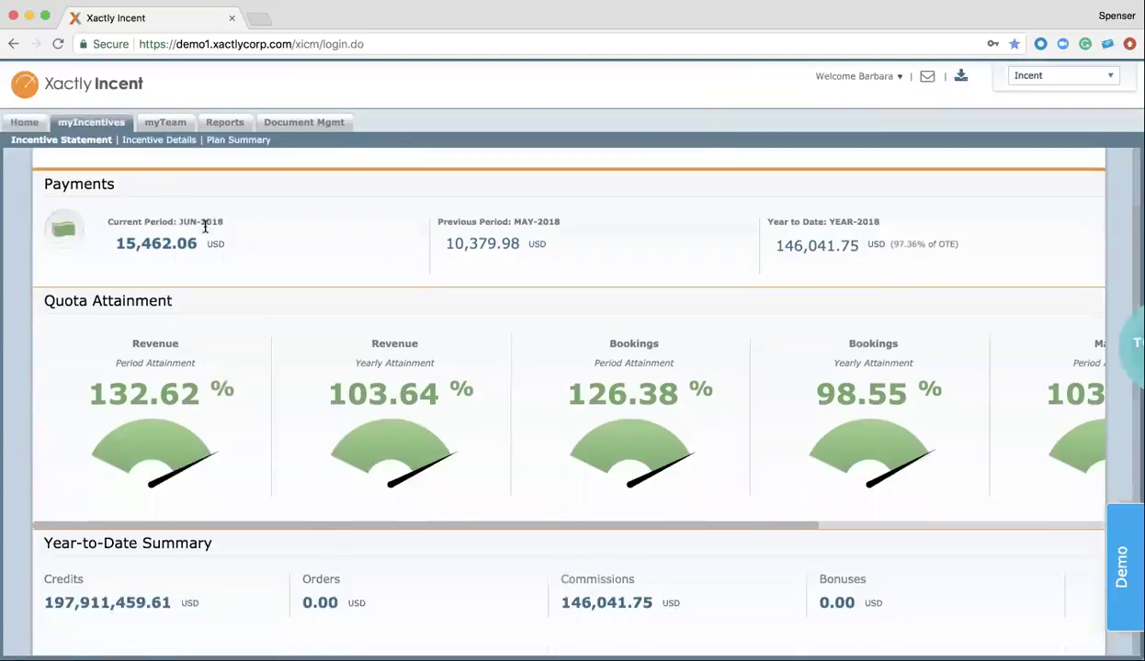
{"action": "scroll", "coordinate": [204, 230], "scroll_direction": "down", "scroll_amount": 3}
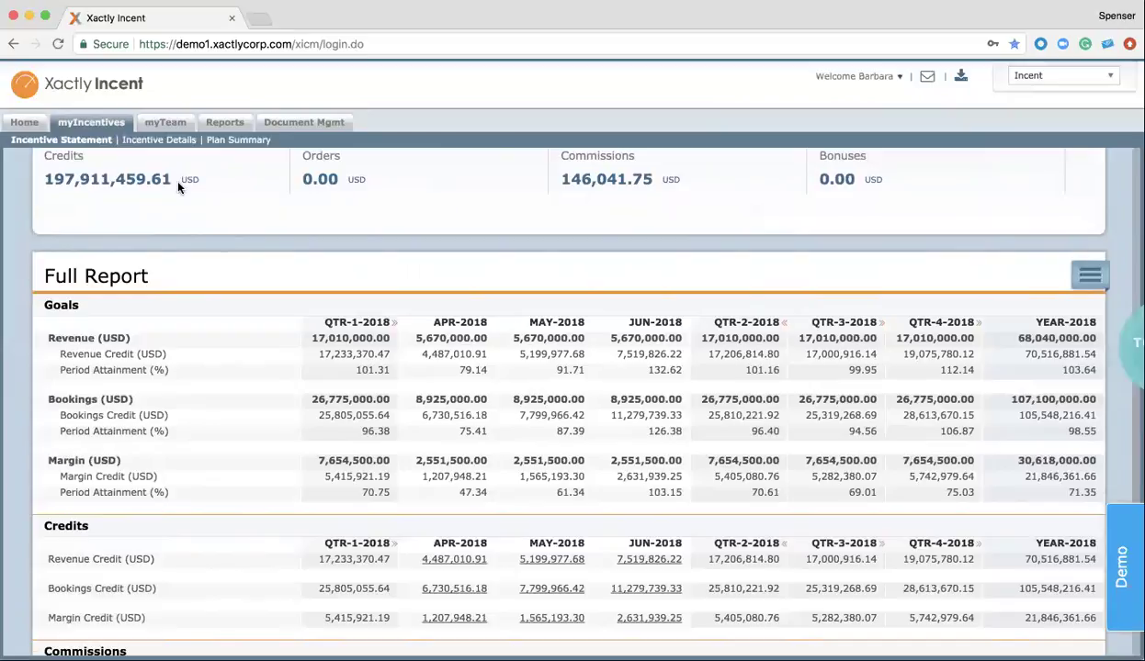
Open the Mexico sales manager's JUN-2018 team statement and scroll through its MXN full report
{"action": "left_click", "coordinate": [165, 126]}
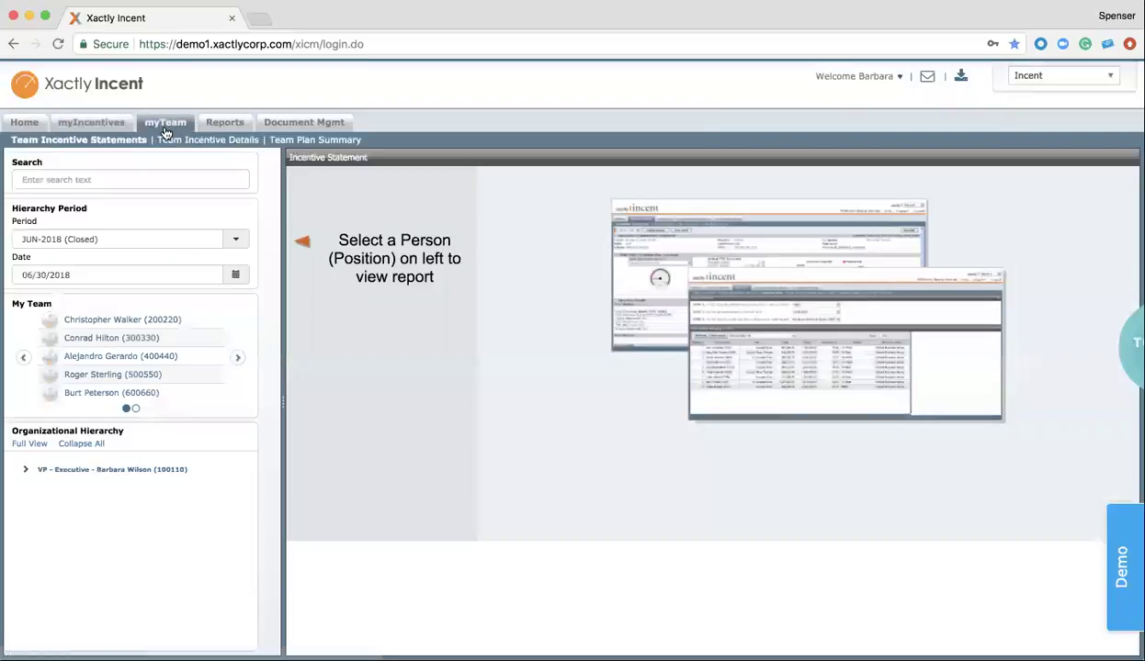
{"action": "left_click", "coordinate": [98, 358]}
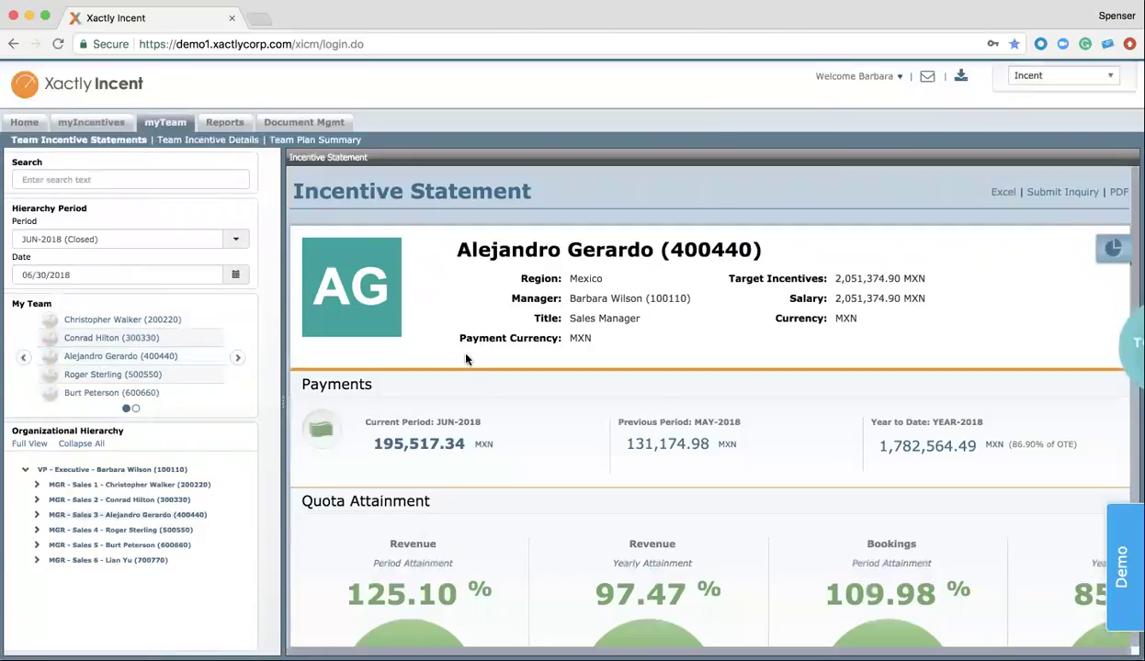
{"action": "scroll", "coordinate": [459, 347], "scroll_direction": "down", "scroll_amount": 5}
{"action": "scroll", "coordinate": [475, 359], "scroll_direction": "down", "scroll_amount": 4}
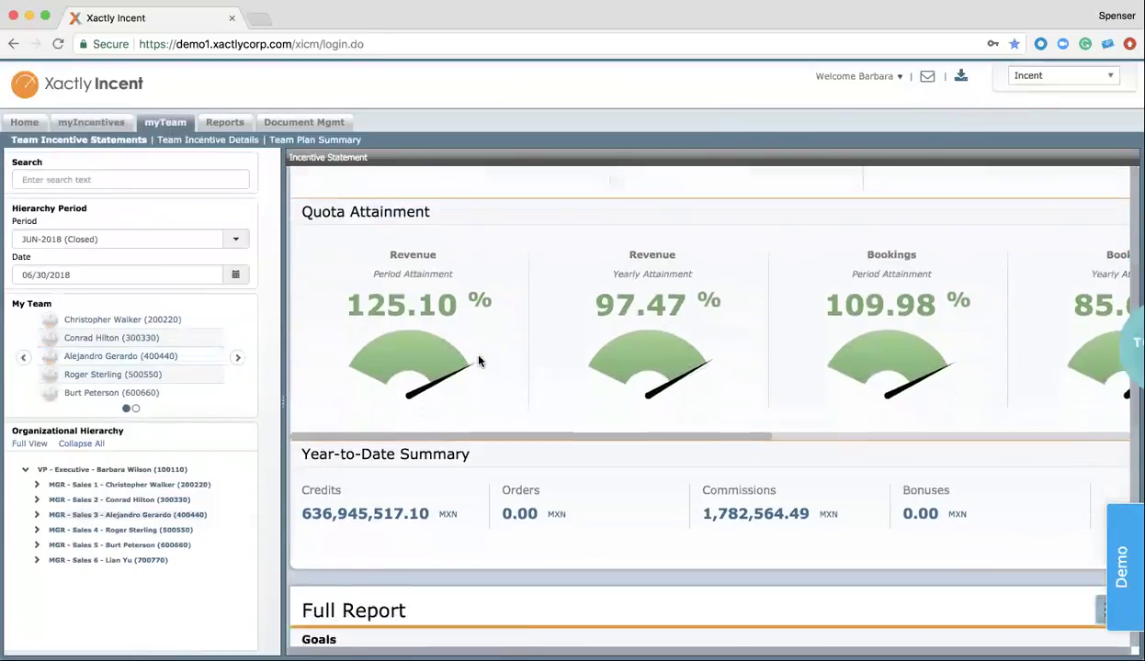
{"action": "scroll", "coordinate": [476, 361], "scroll_direction": "up", "scroll_amount": 3}
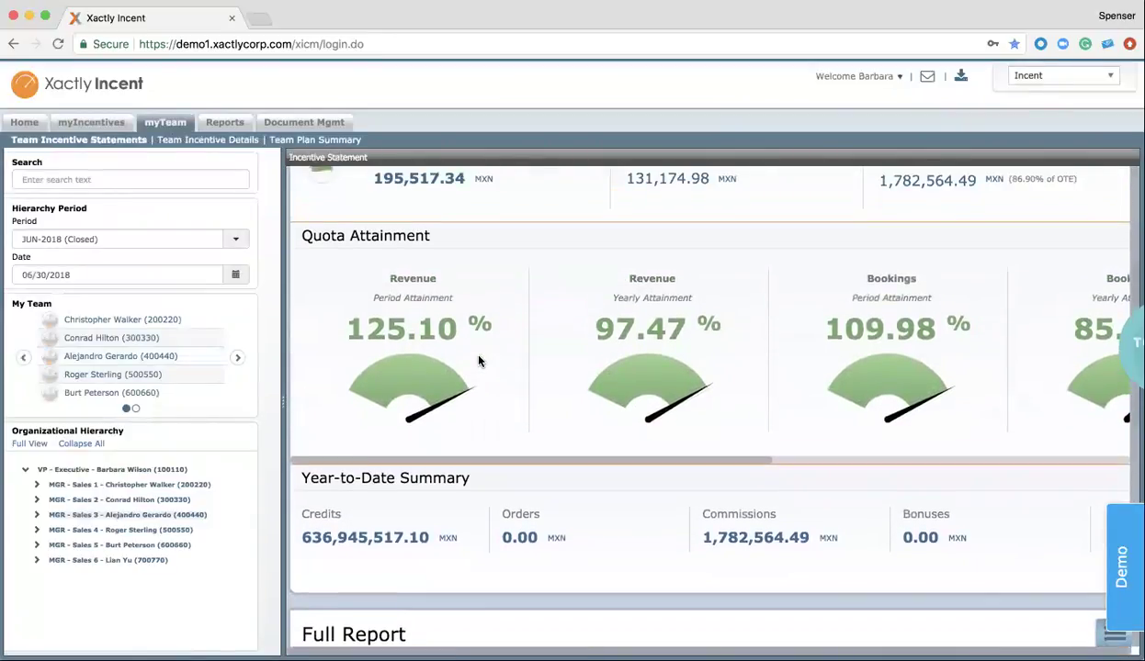
{"action": "scroll", "coordinate": [483, 360], "scroll_direction": "right", "scroll_amount": 3}
{"action": "scroll", "coordinate": [496, 361], "scroll_direction": "down", "scroll_amount": 8}
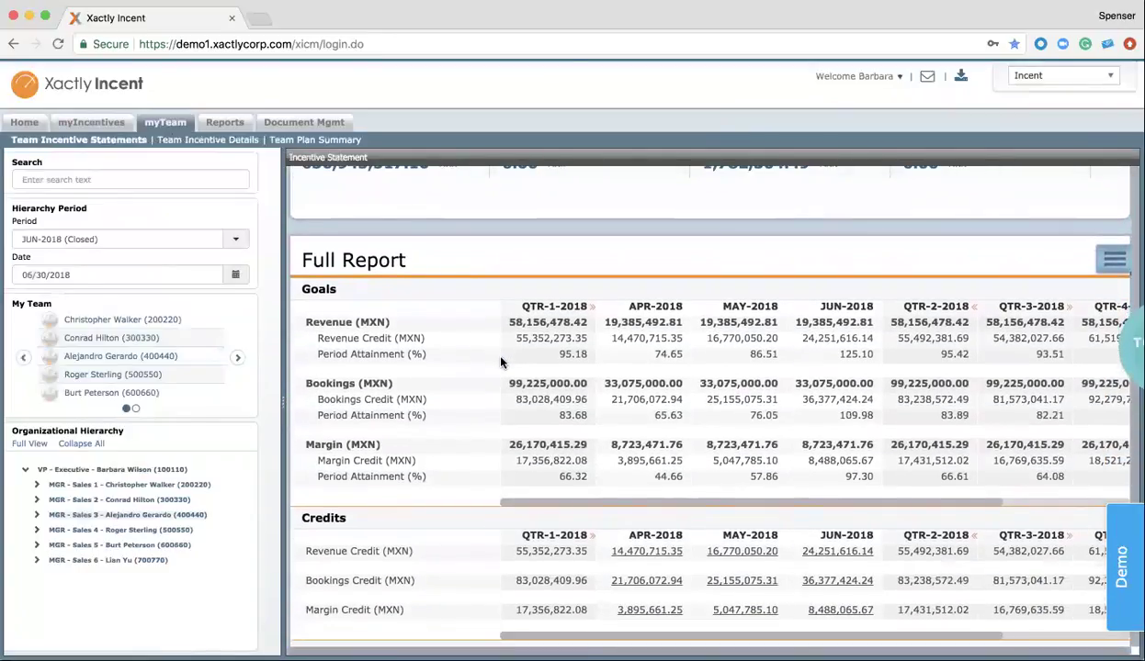
Expand the Sales 3 node to view its reps, then collapse it again
{"action": "left_click", "coordinate": [35, 516]}
{"action": "scroll", "coordinate": [97, 514], "scroll_direction": "down", "scroll_amount": 3}
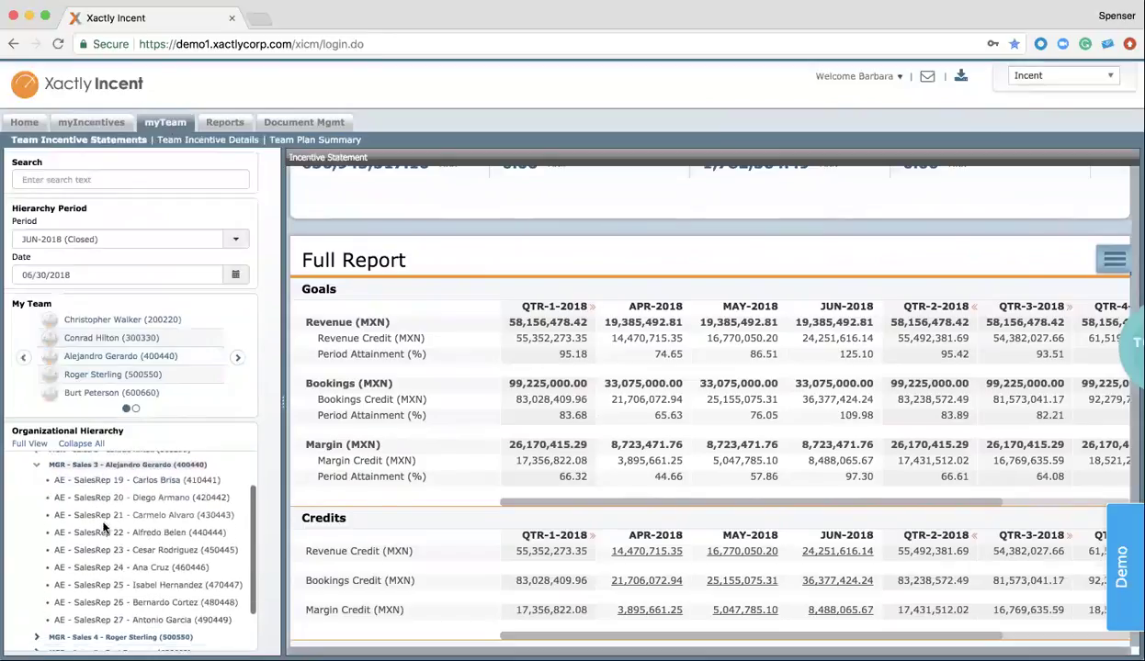
{"action": "scroll", "coordinate": [105, 528], "scroll_direction": "up", "scroll_amount": 3}
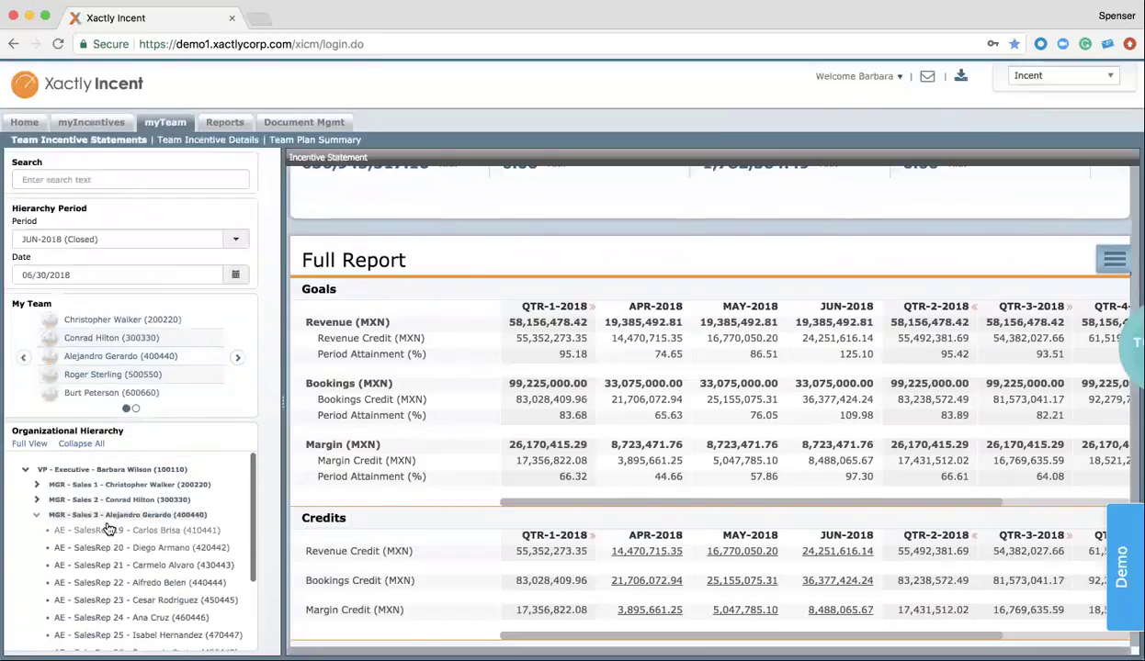
{"action": "left_click", "coordinate": [38, 516]}
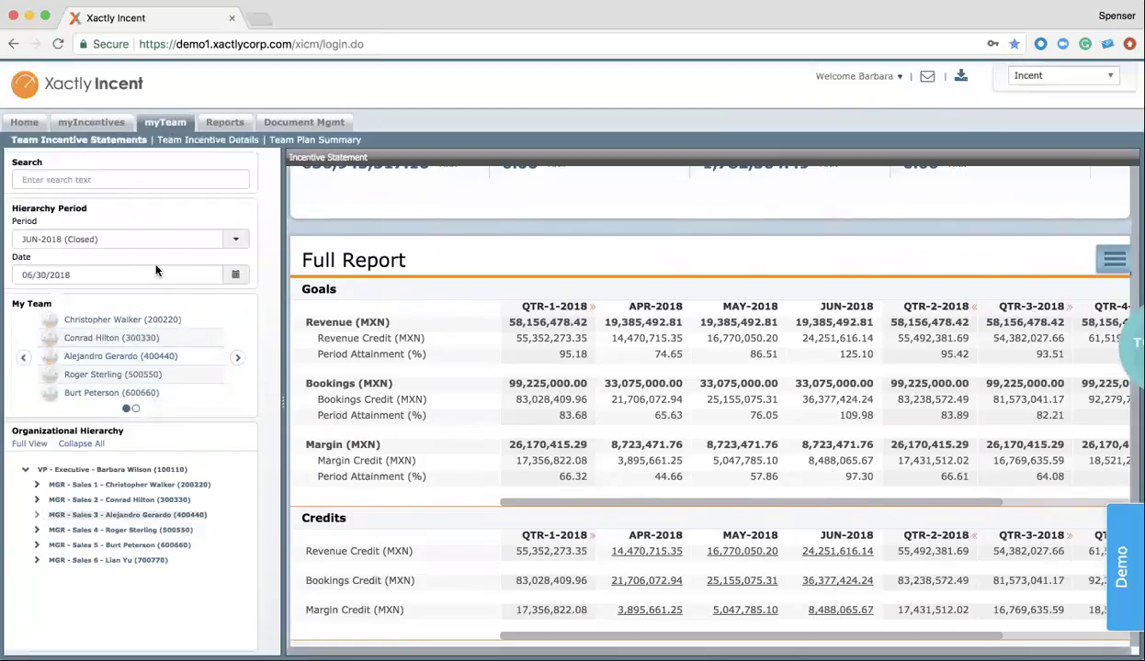
Open the Team Rankings report folder and display Revenue Rankings for all 55 reps
{"action": "left_click", "coordinate": [232, 126]}
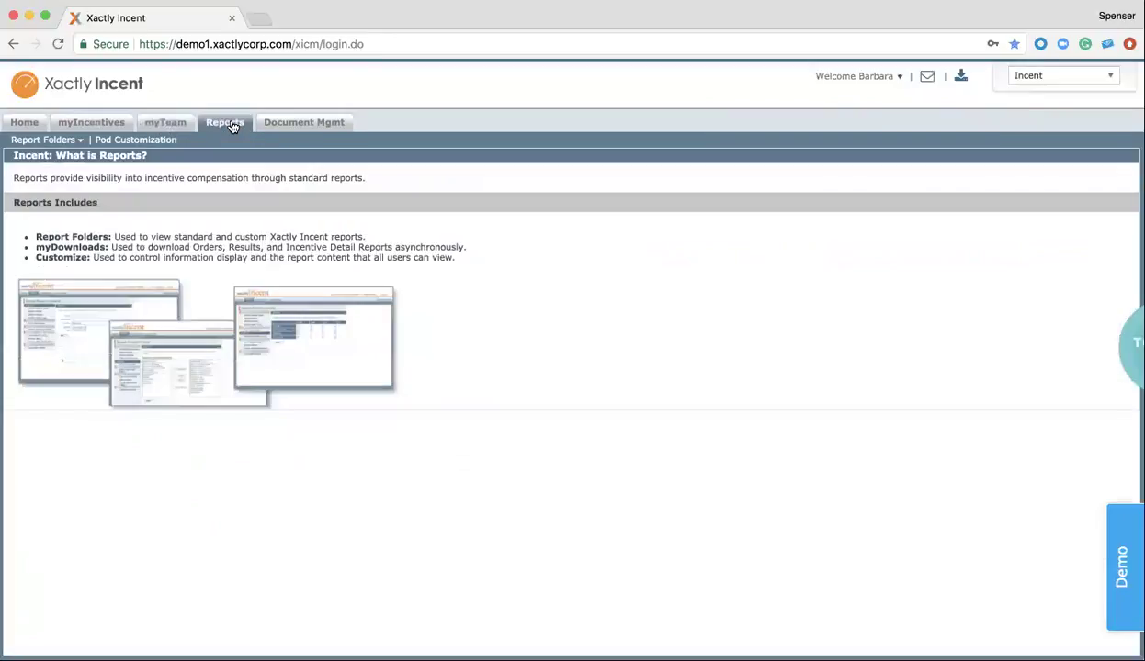
{"action": "left_click", "coordinate": [76, 143]}
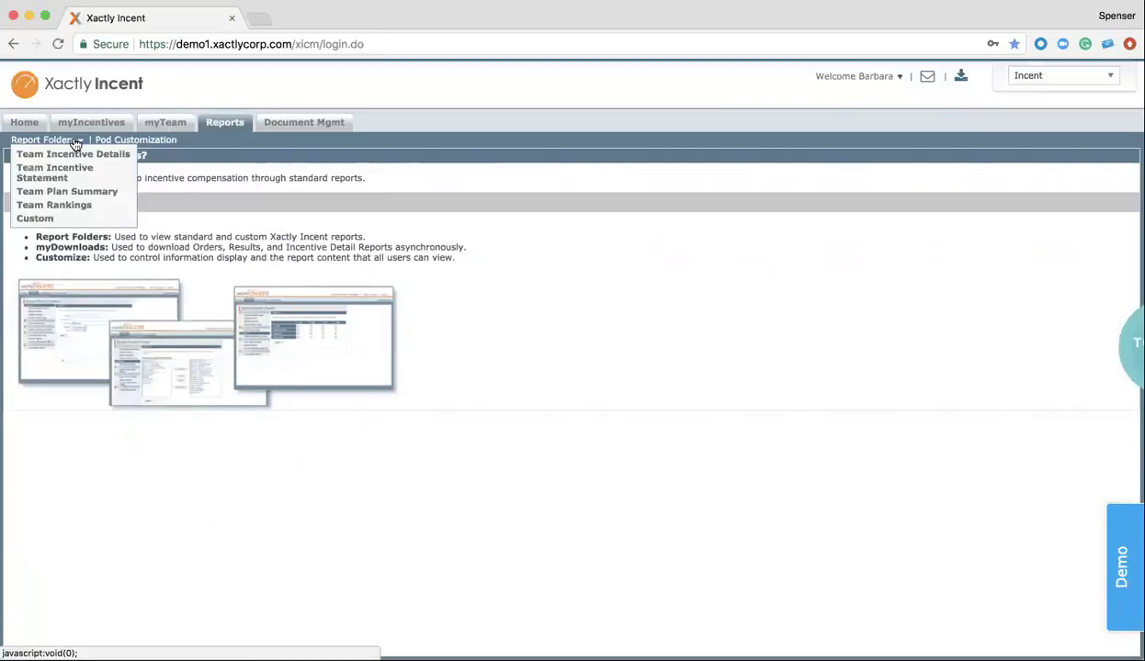
{"action": "left_click", "coordinate": [77, 206]}
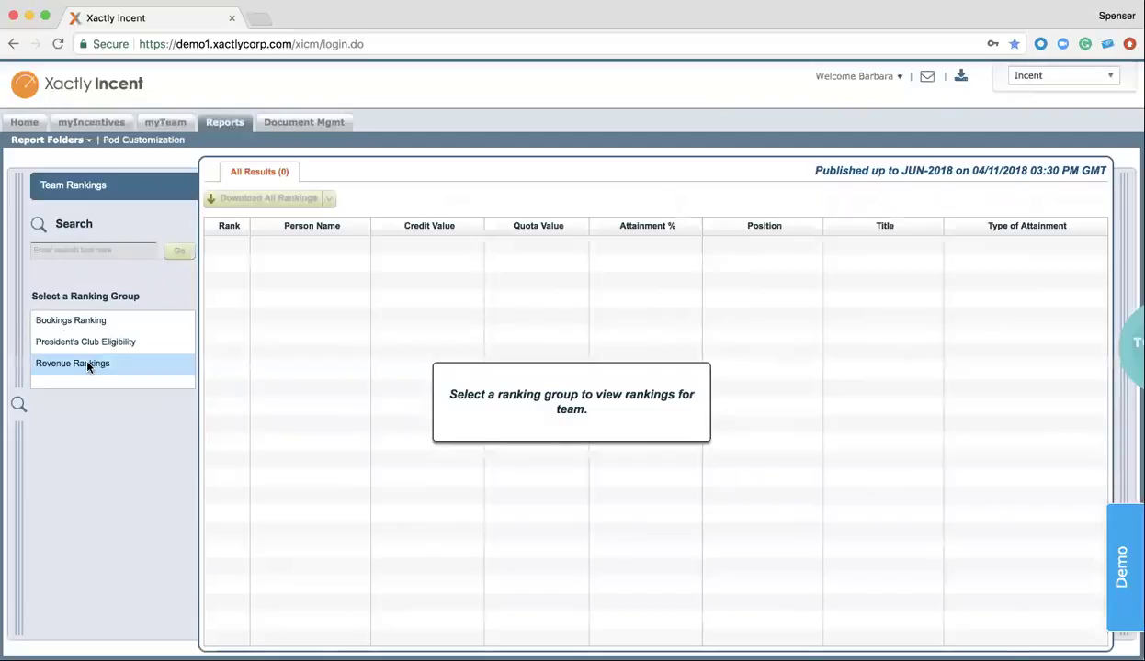
{"action": "left_click", "coordinate": [87, 365]}
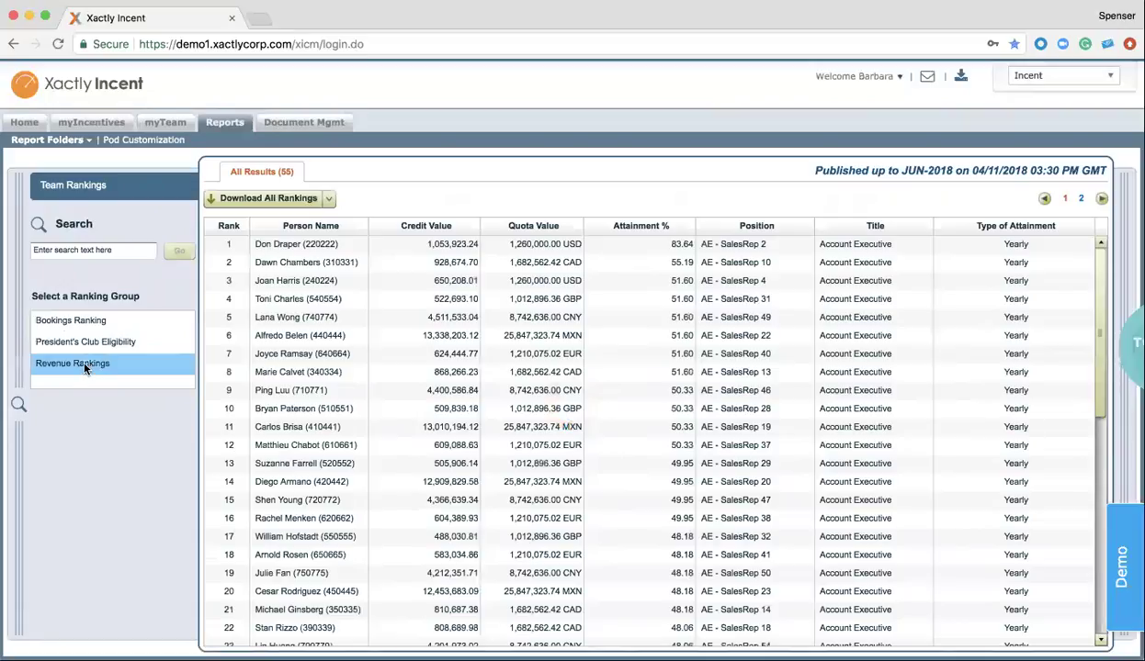
Go to the Document Mgmt page describing Xactly Docs workflows
{"action": "left_click", "coordinate": [316, 124]}
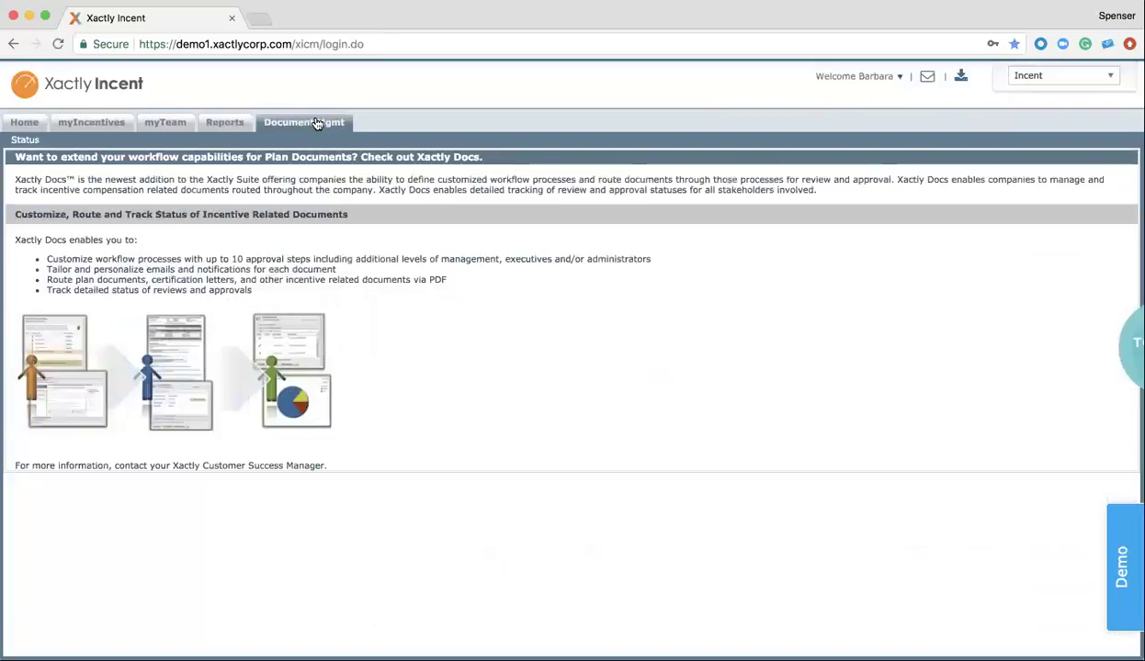